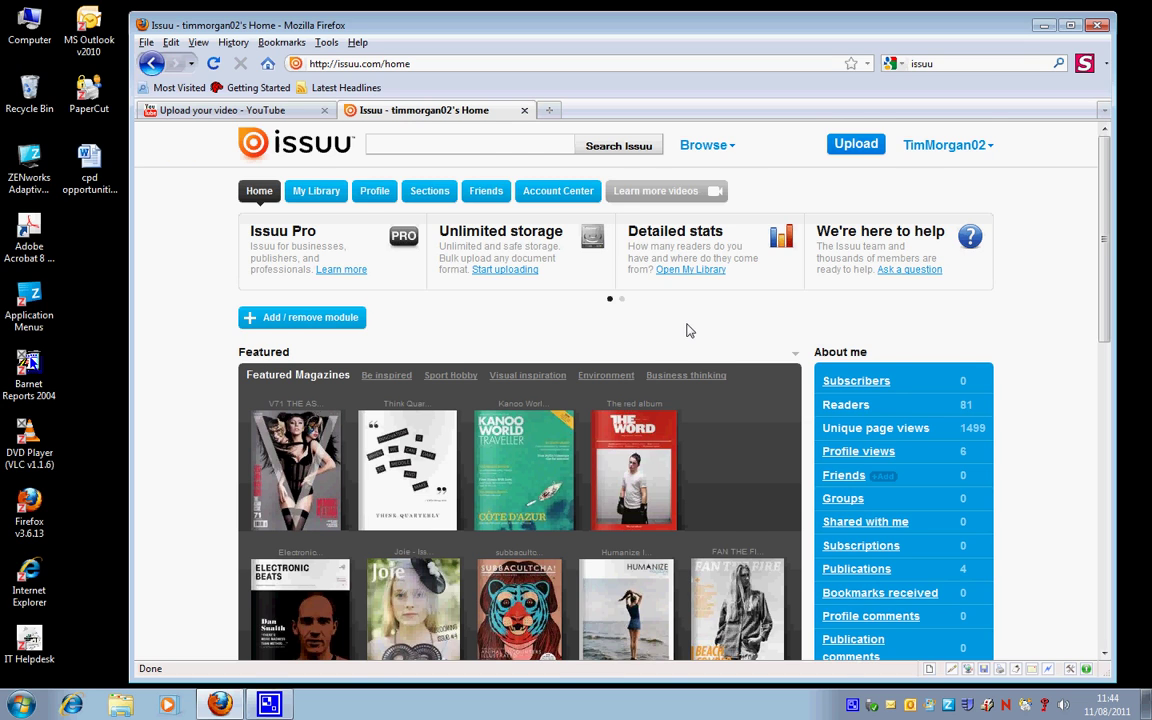
Scroll to Featured Magazines and open the tiger-mask subbacultcha-july-august cover.
scroll(687, 330, "down", 2)
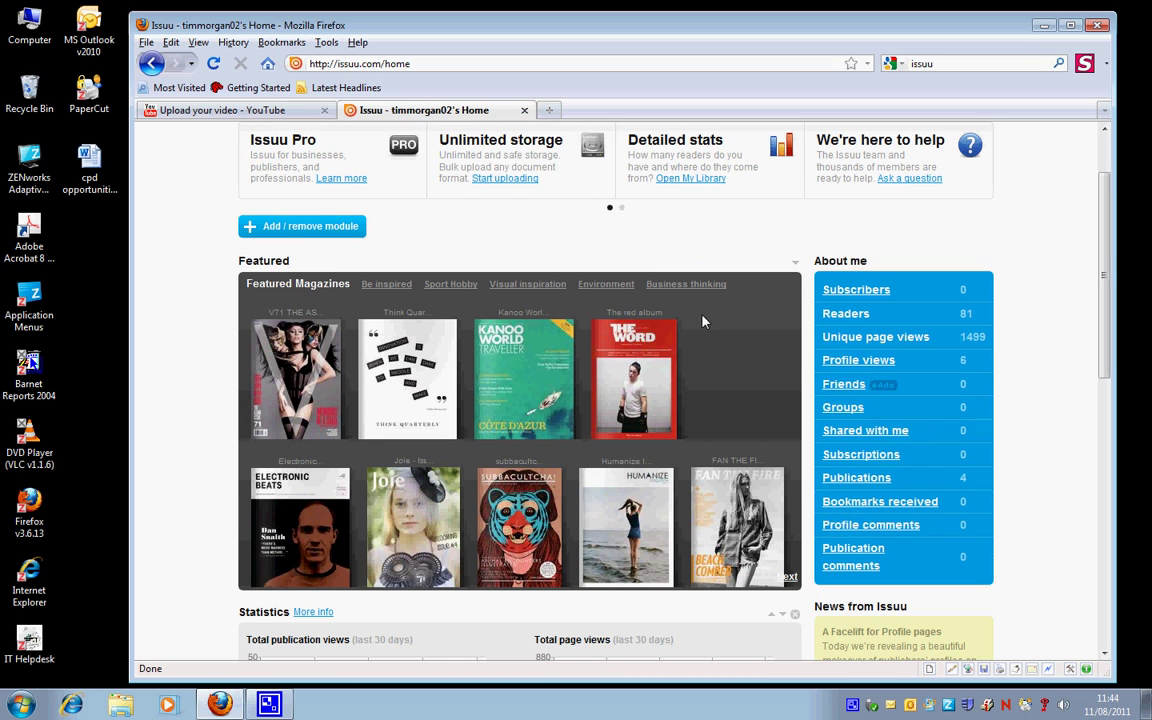
left_click(521, 536)
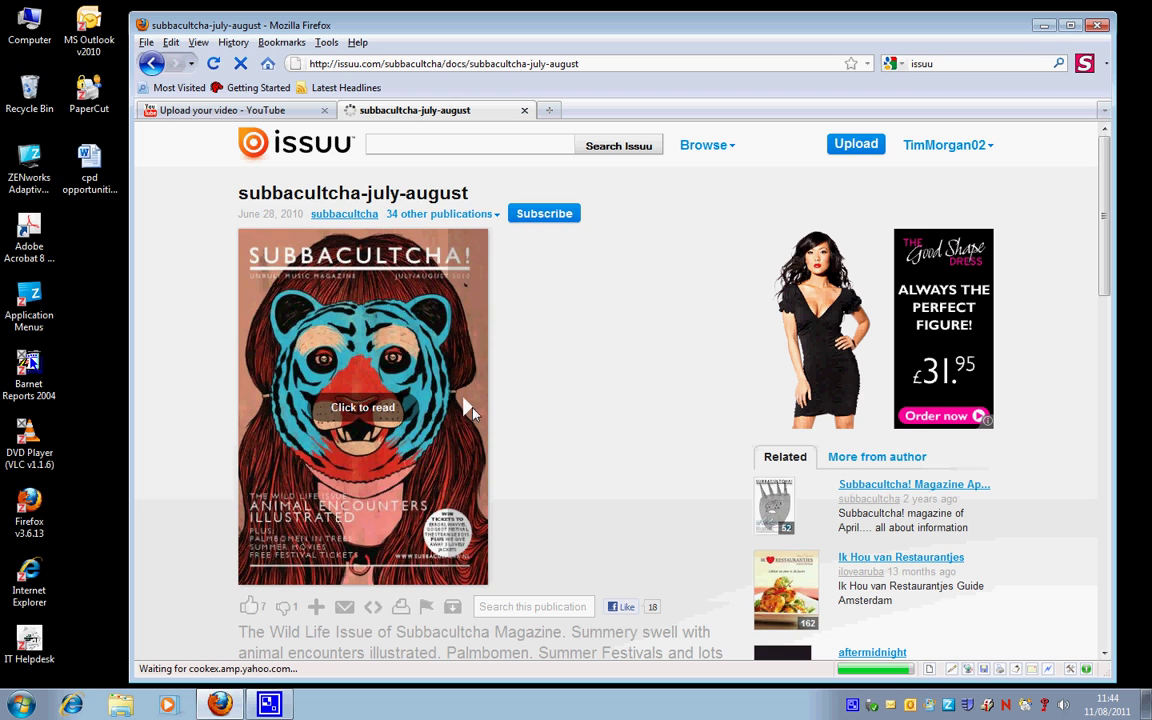
Open the magazine, turn three spreads to the Top 5 and membership pages, and read full screen.
left_click(471, 410)
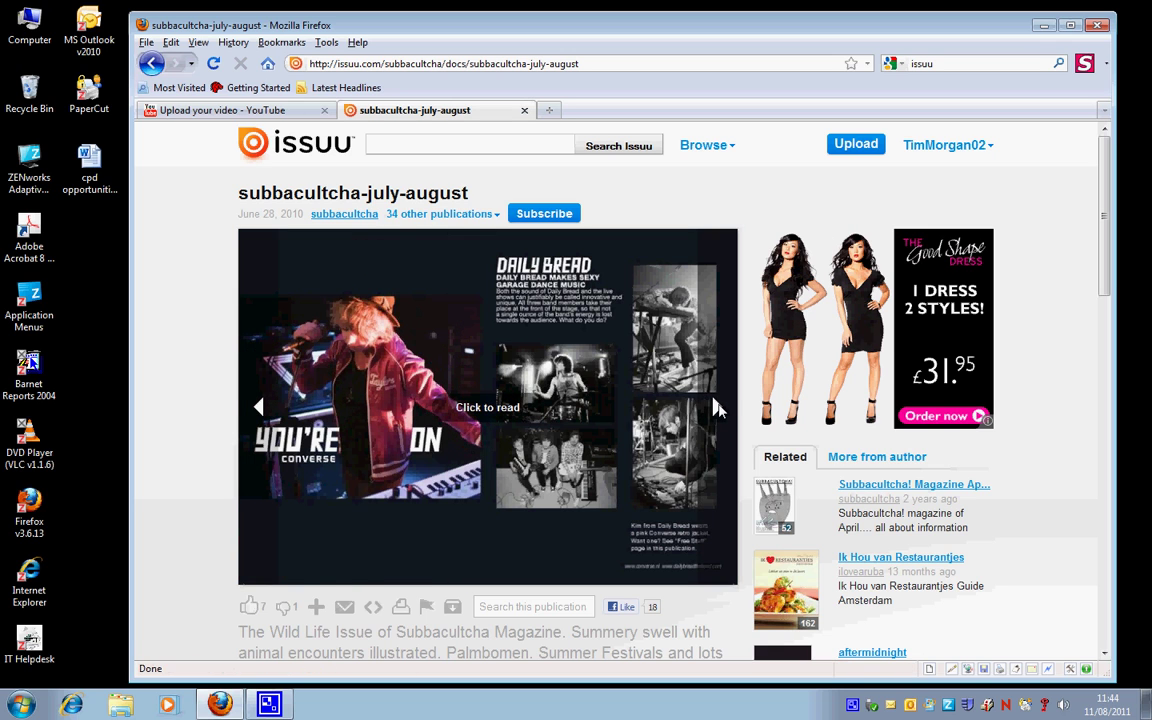
left_click(716, 408)
left_click(716, 408)
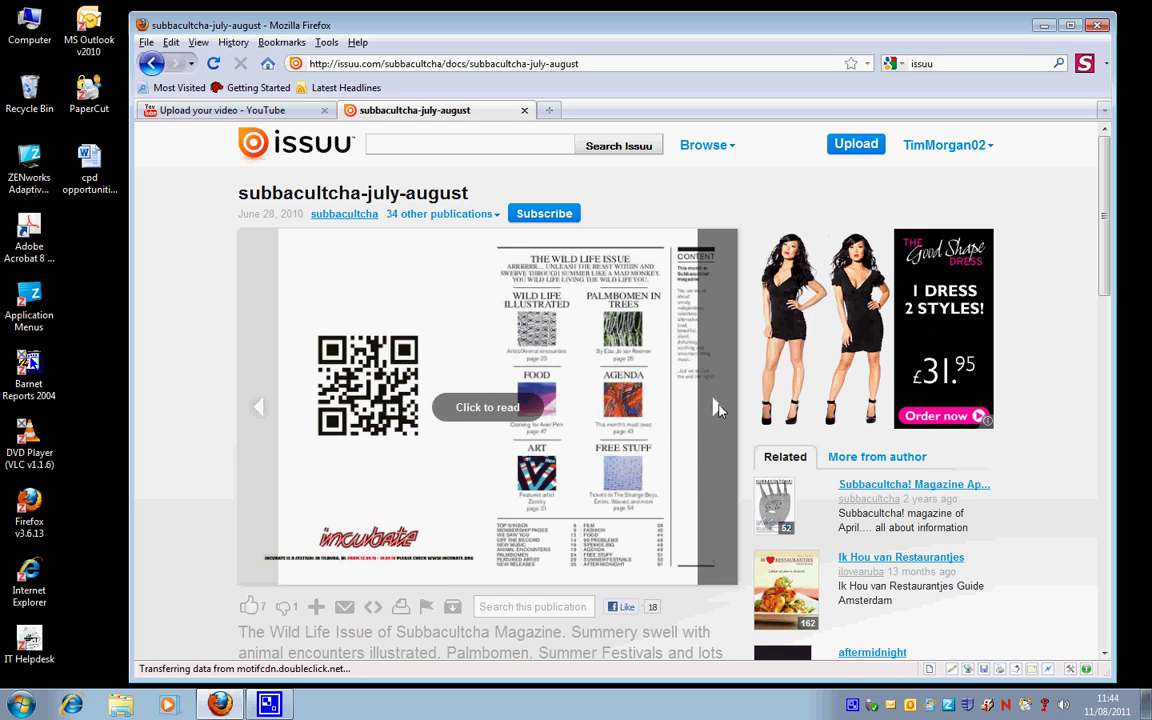
left_click(716, 408)
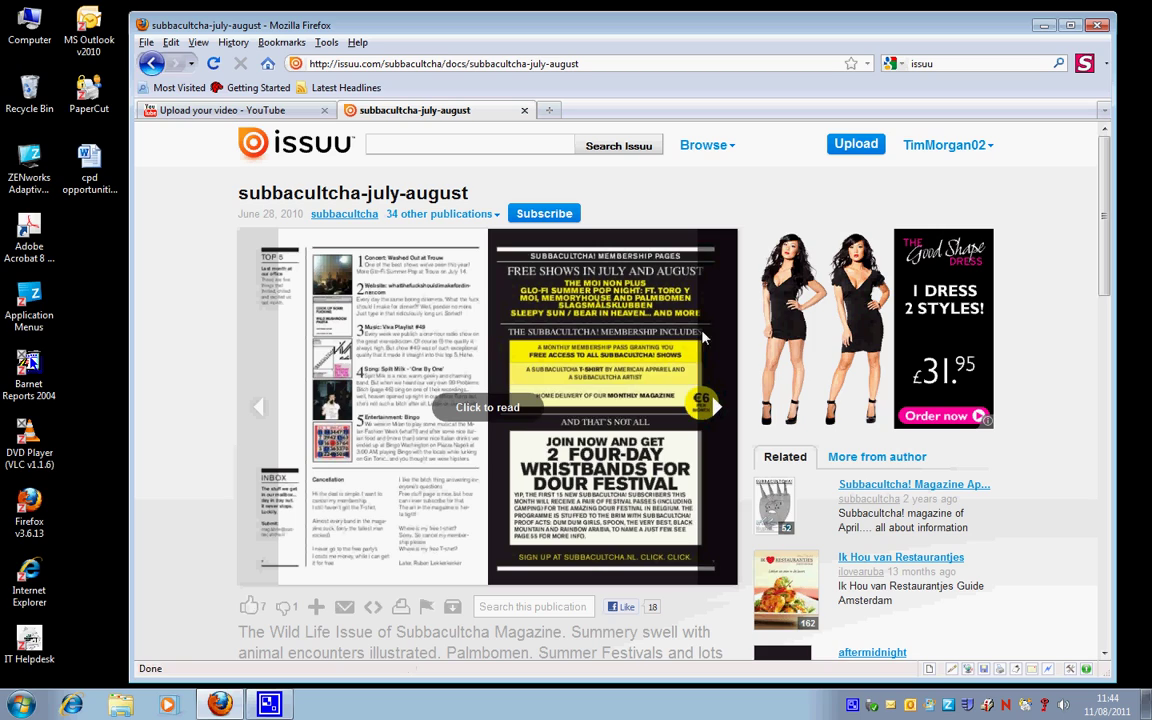
left_click(511, 410)
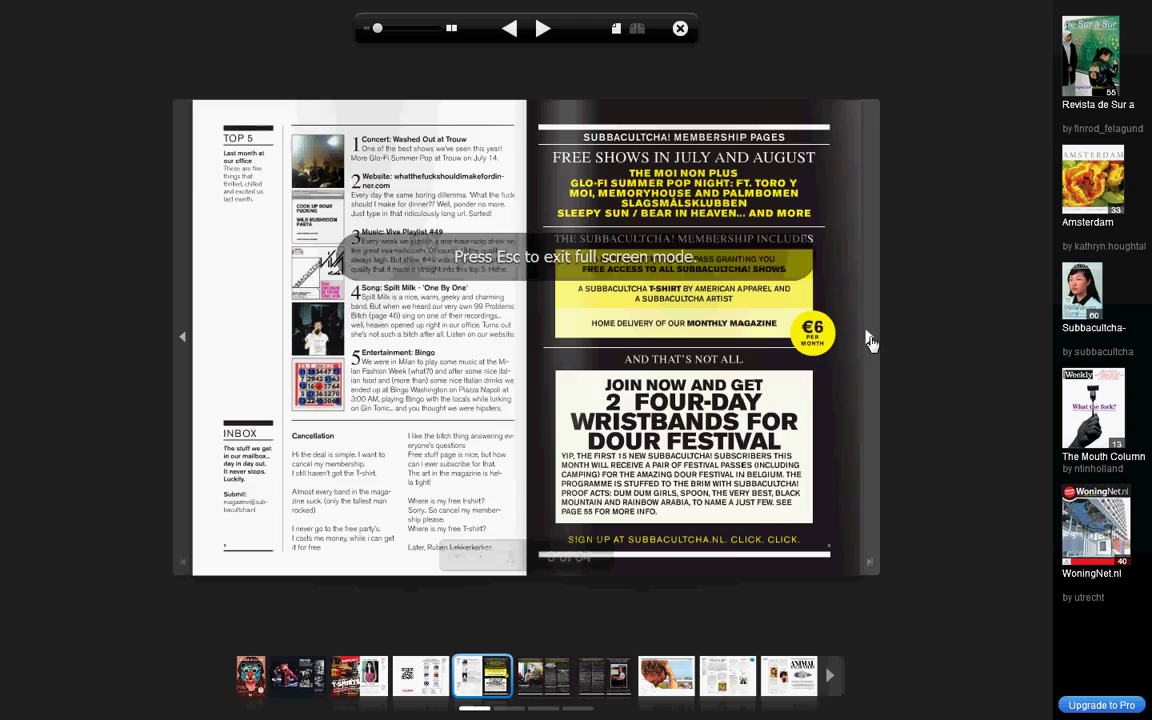
Turn forward and use the thumbnails to reach spread 30–31, zoom in, then exit full screen.
left_click(870, 340)
left_click(870, 340)
left_click(870, 340)
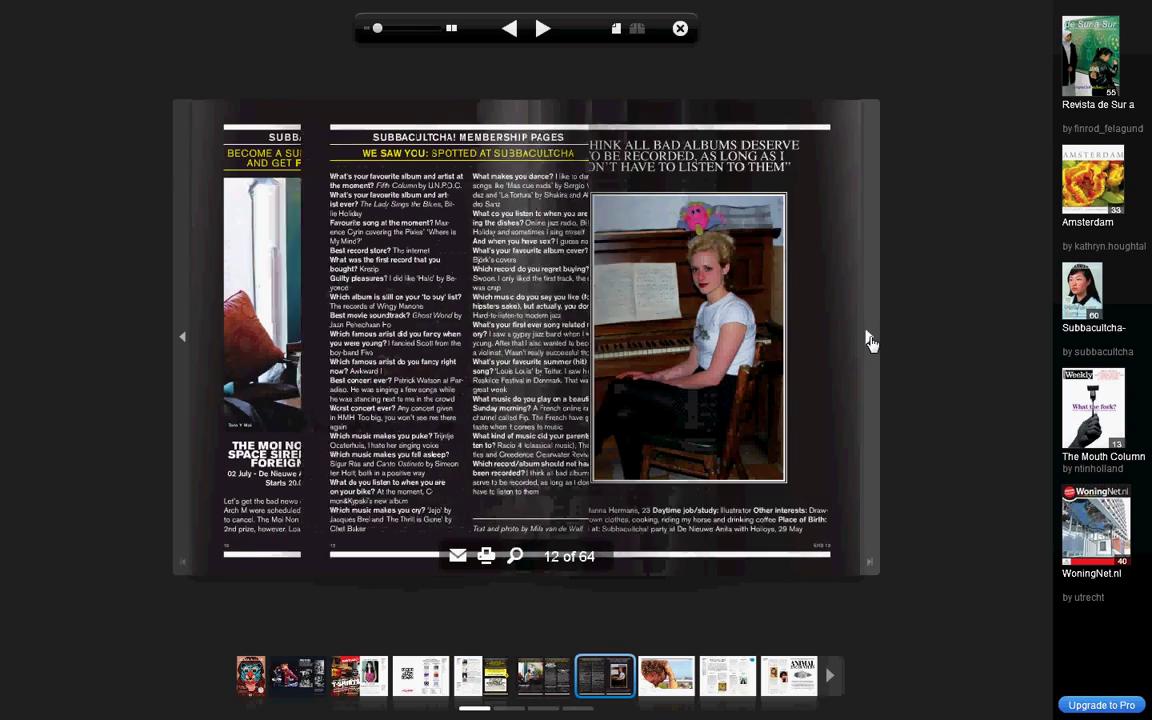
left_click(869, 341)
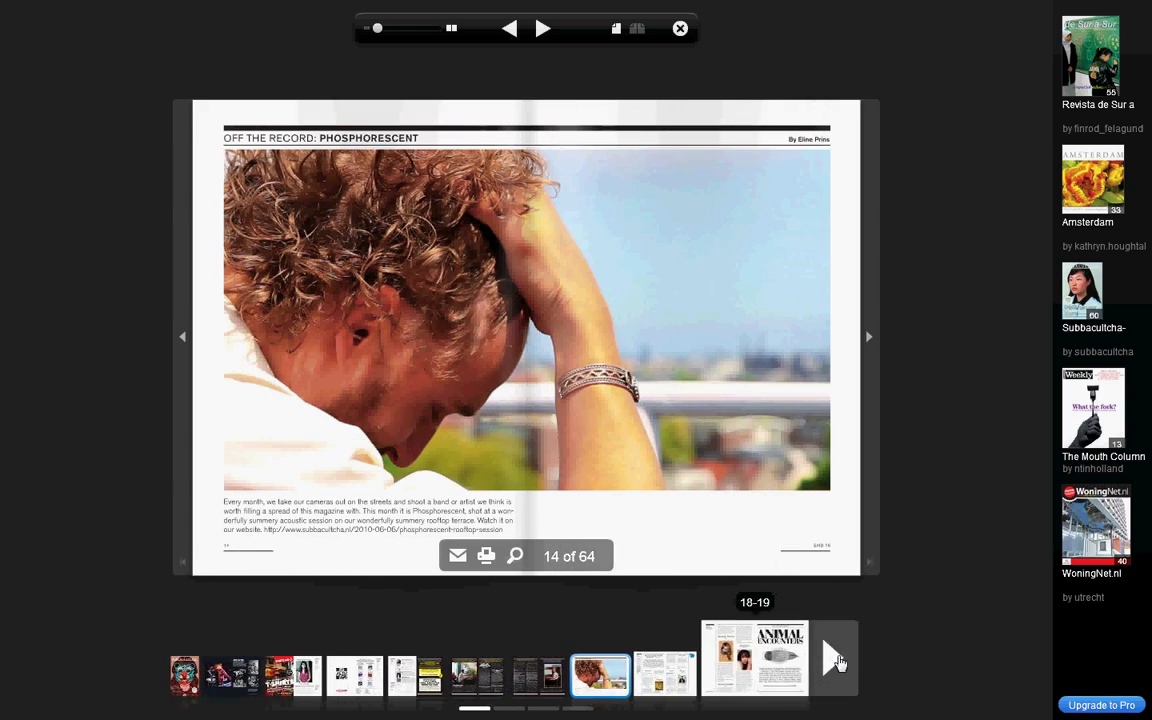
left_click(838, 663)
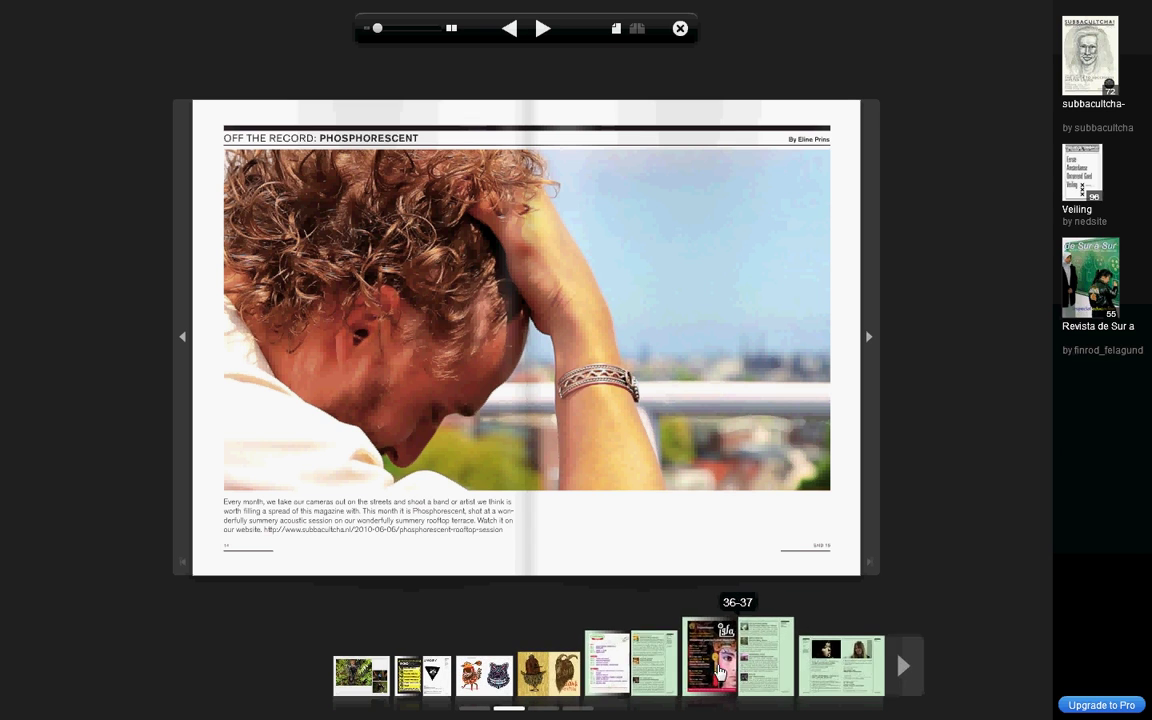
left_click(630, 673)
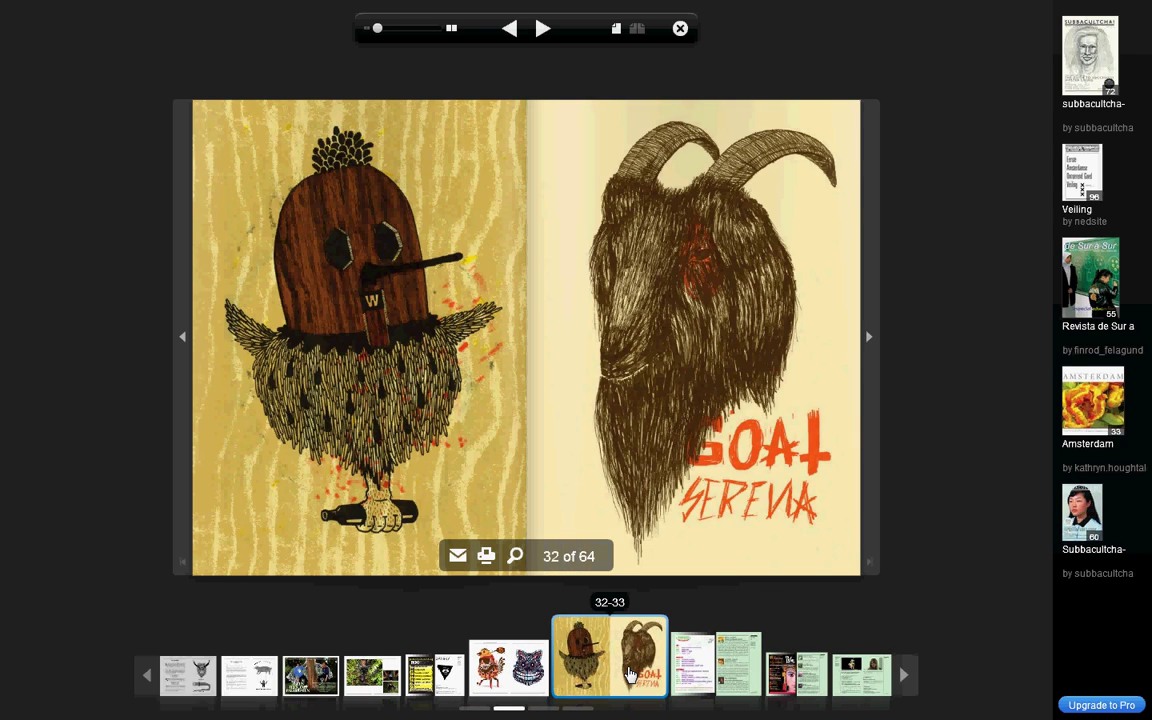
left_click(568, 668)
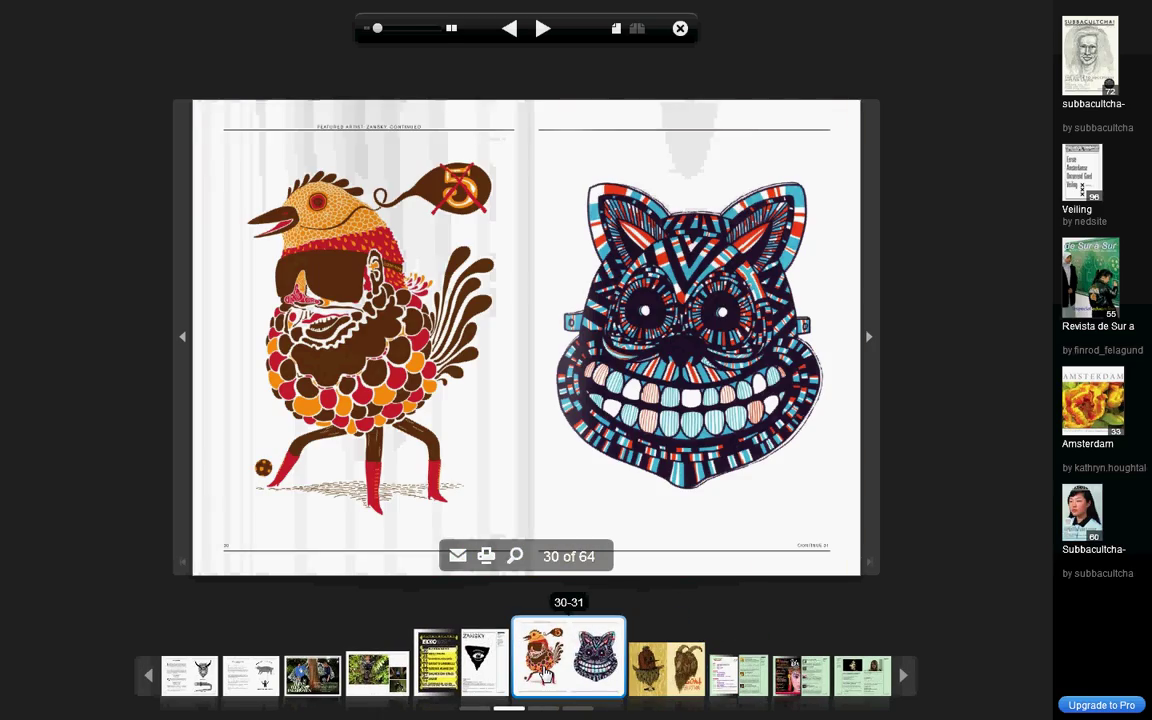
left_click(400, 337)
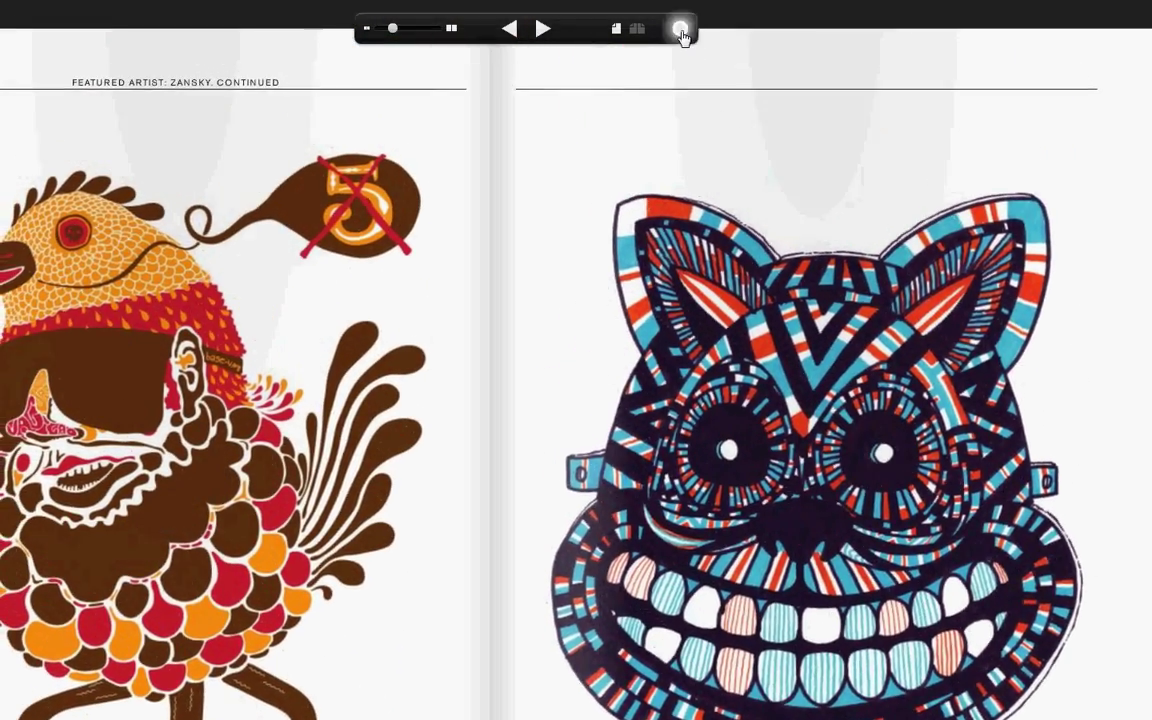
left_click(680, 28)
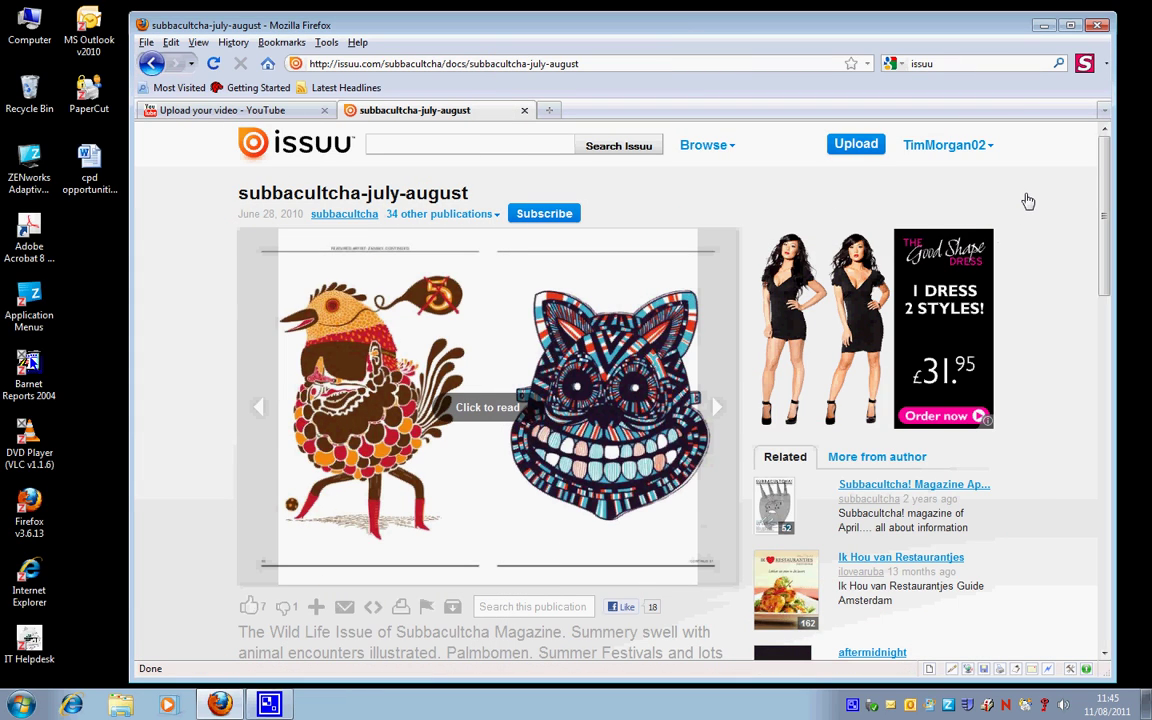
Choose My Library from the account menu to show the four uploaded PDFs.
mouse_move(969, 157)
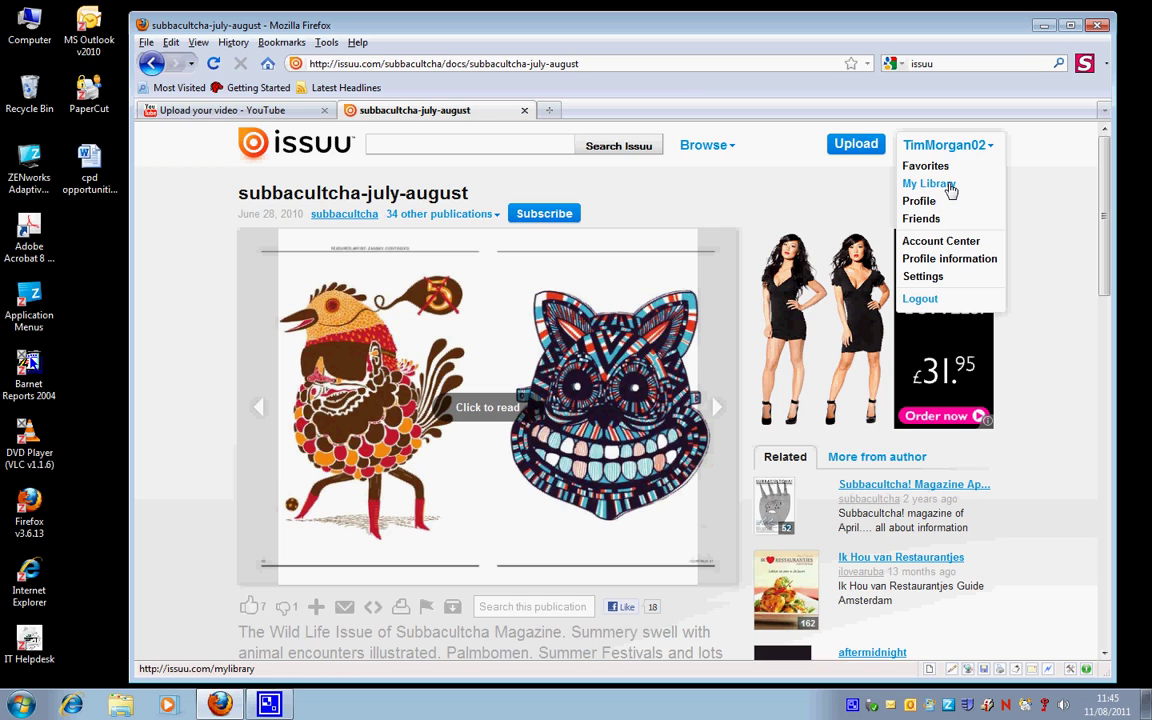
left_click(948, 186)
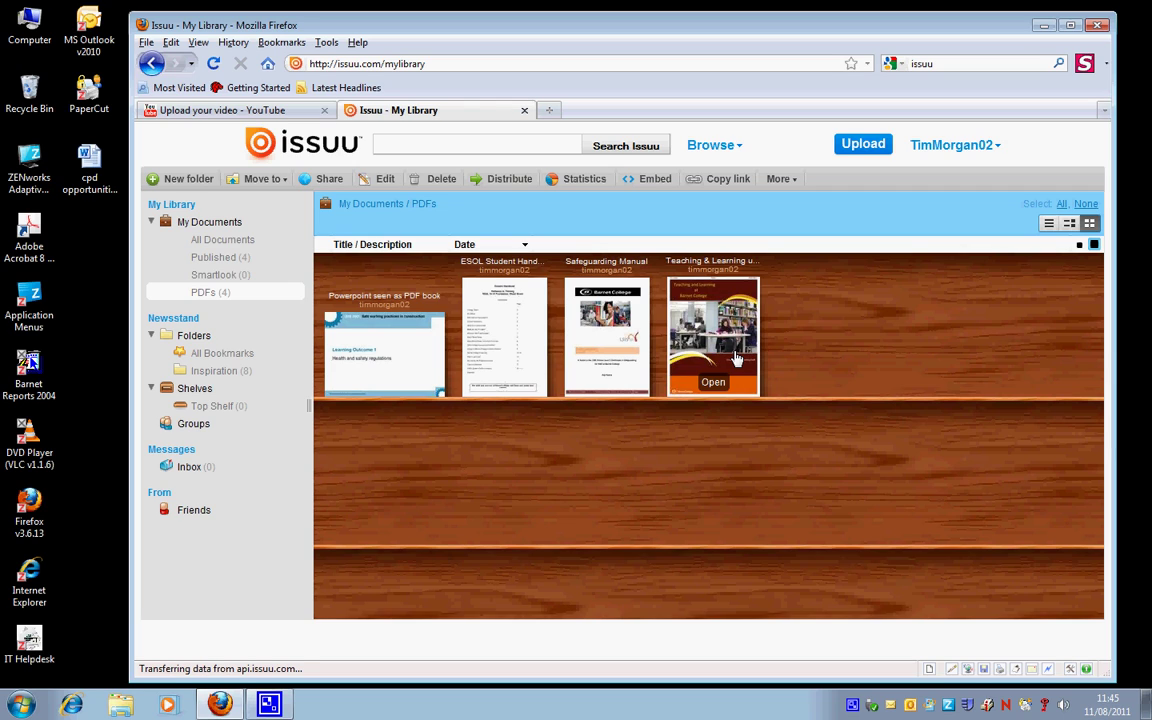
Open cpd opportunities.docx from the desktop in Microsoft Word.
left_click(96, 161)
double_click(96, 161)
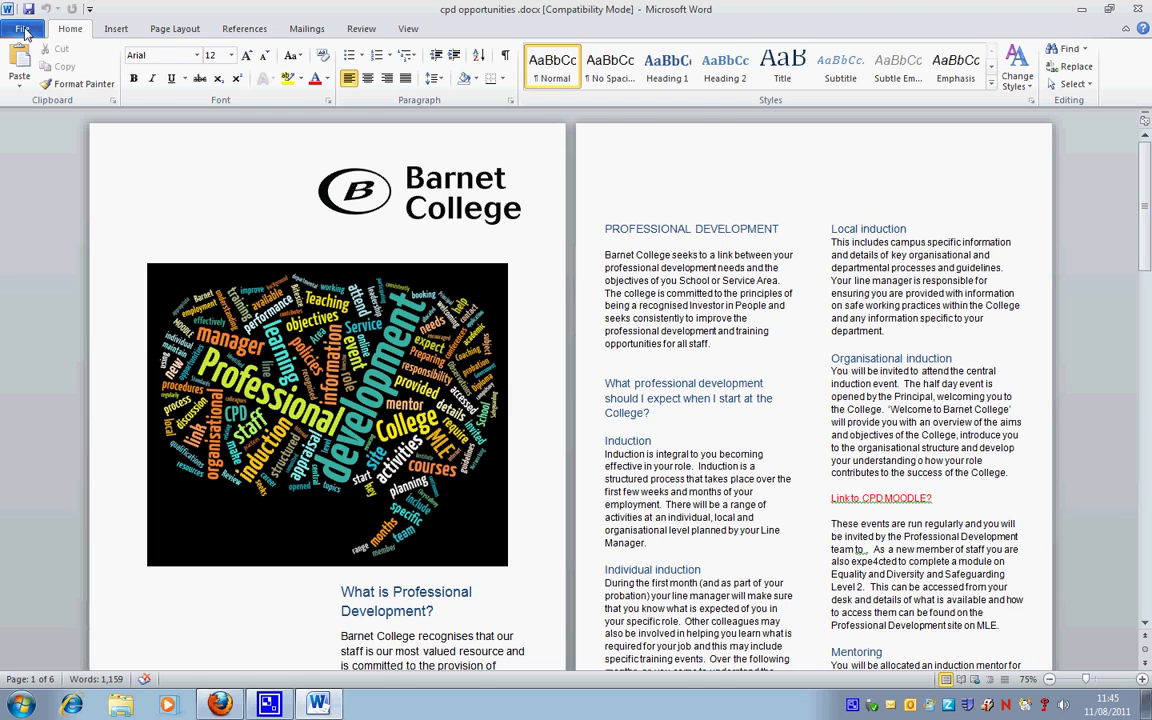
left_click(25, 30)
Save the document as PDF (*.pdf) into the Desktop folder as cpd opportunities .pdf.
left_click(45, 82)
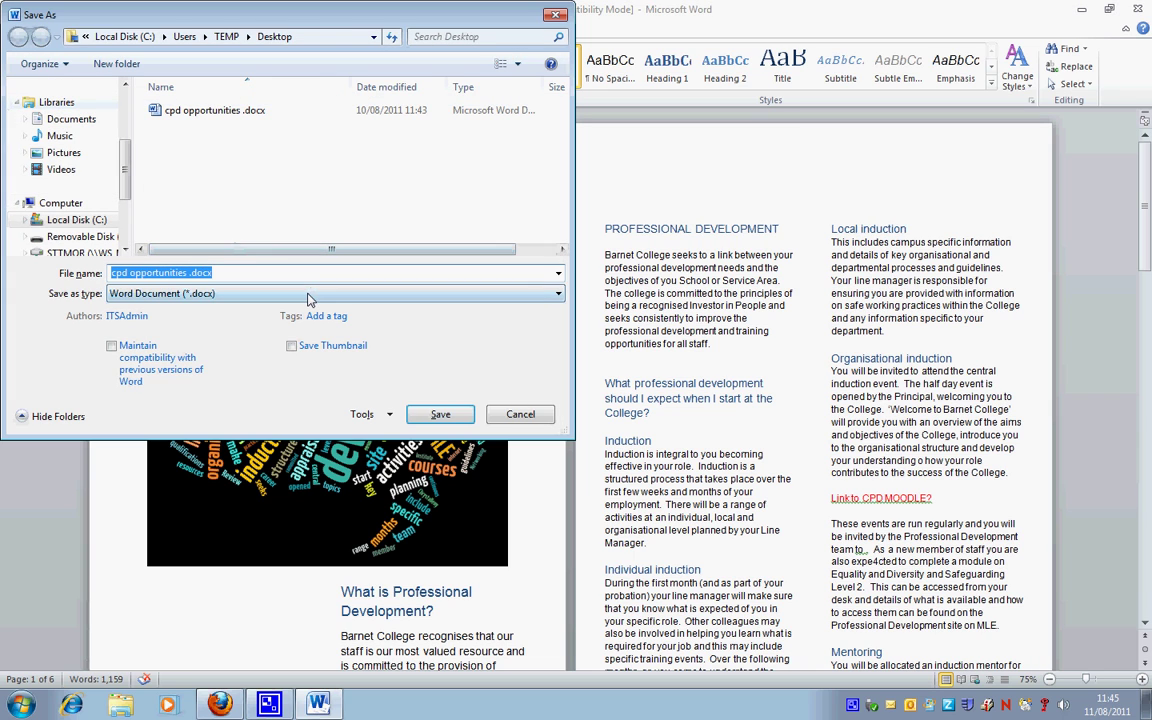
left_click(308, 294)
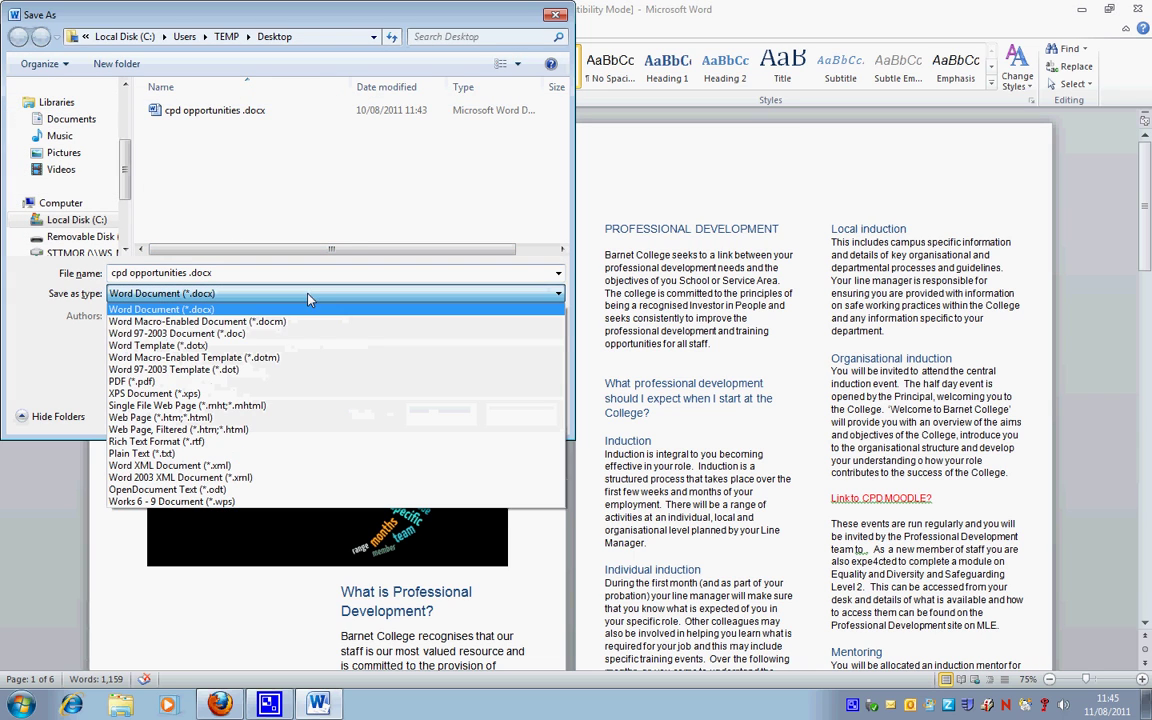
left_click(282, 389)
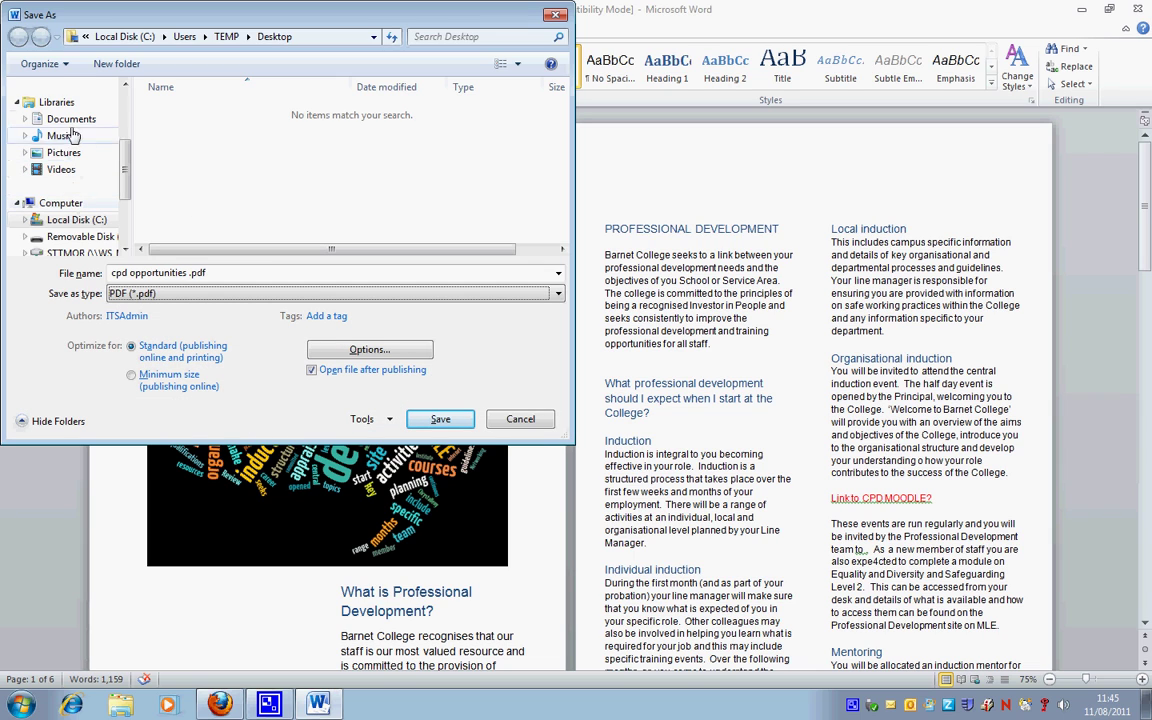
left_click_drag(126, 150, 143, 94)
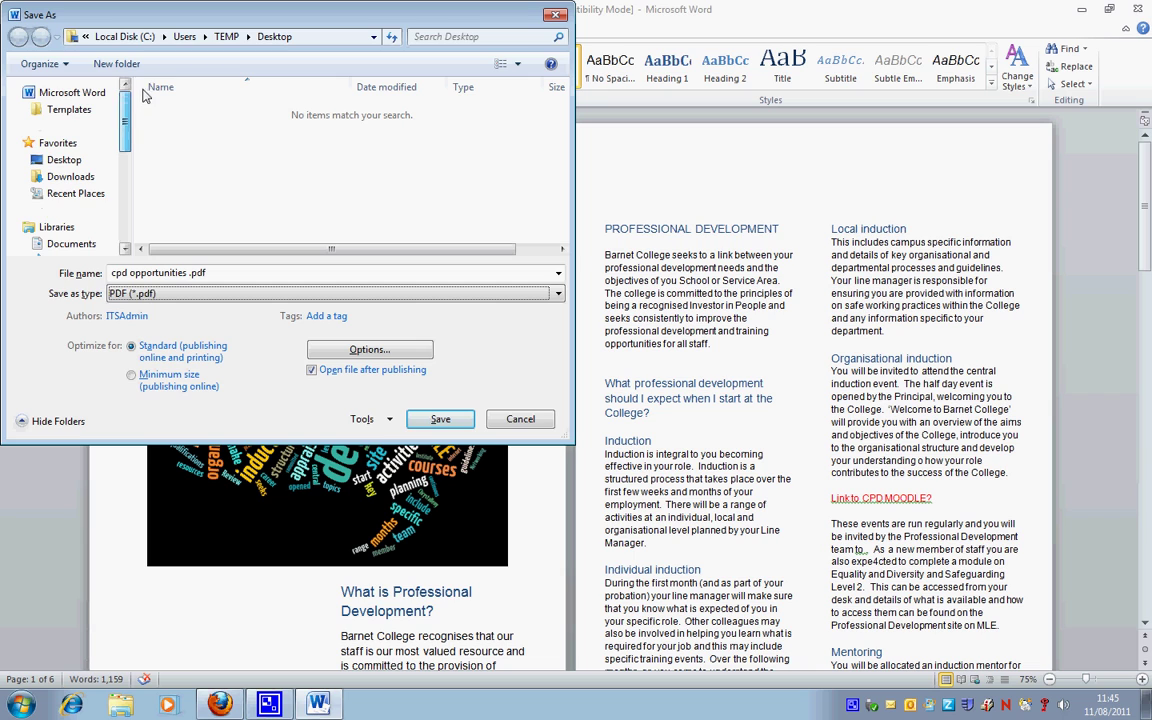
left_click(86, 164)
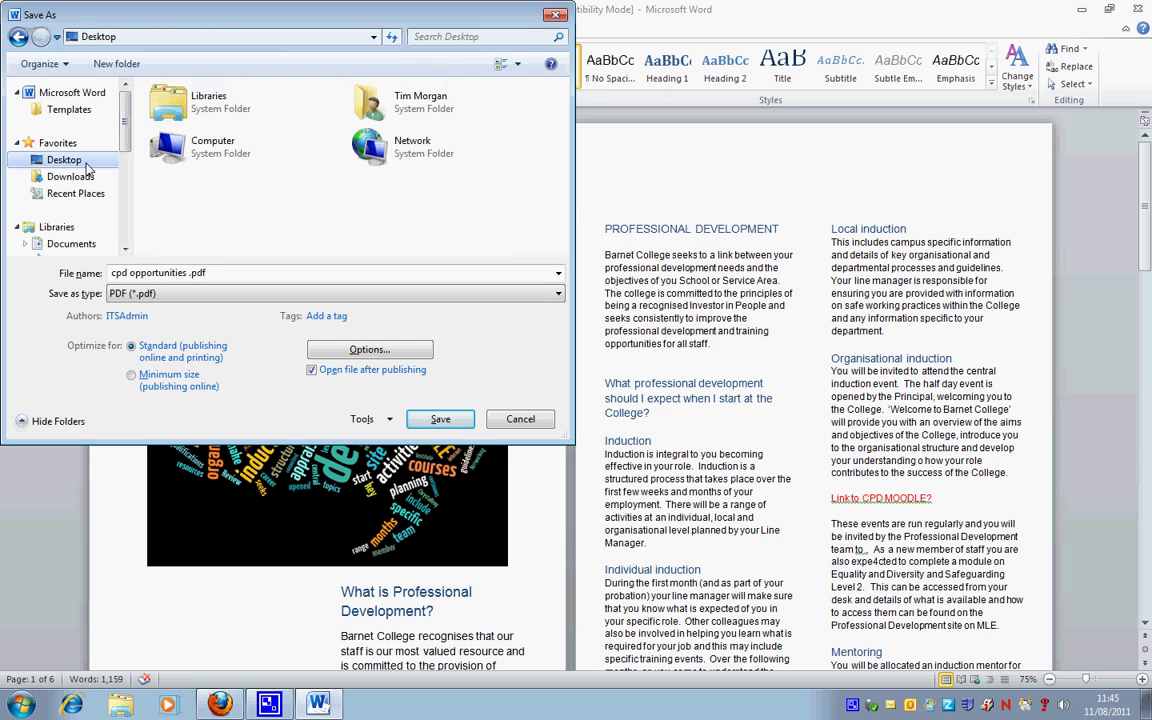
left_click(455, 422)
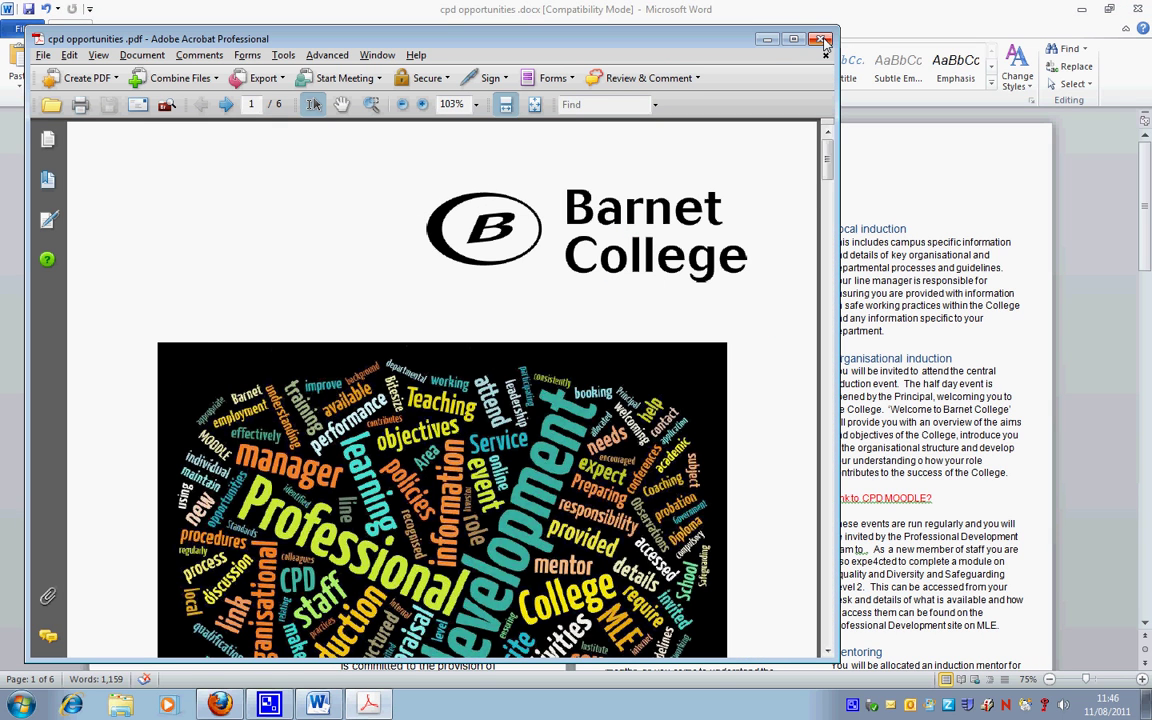
Scroll through the 6-page PDF in Acrobat, close Acrobat, and close Word without saving.
mouse_move(828, 160)
left_mouse_down()
mouse_move(831, 510)
mouse_move(831, 150)
left_mouse_up()
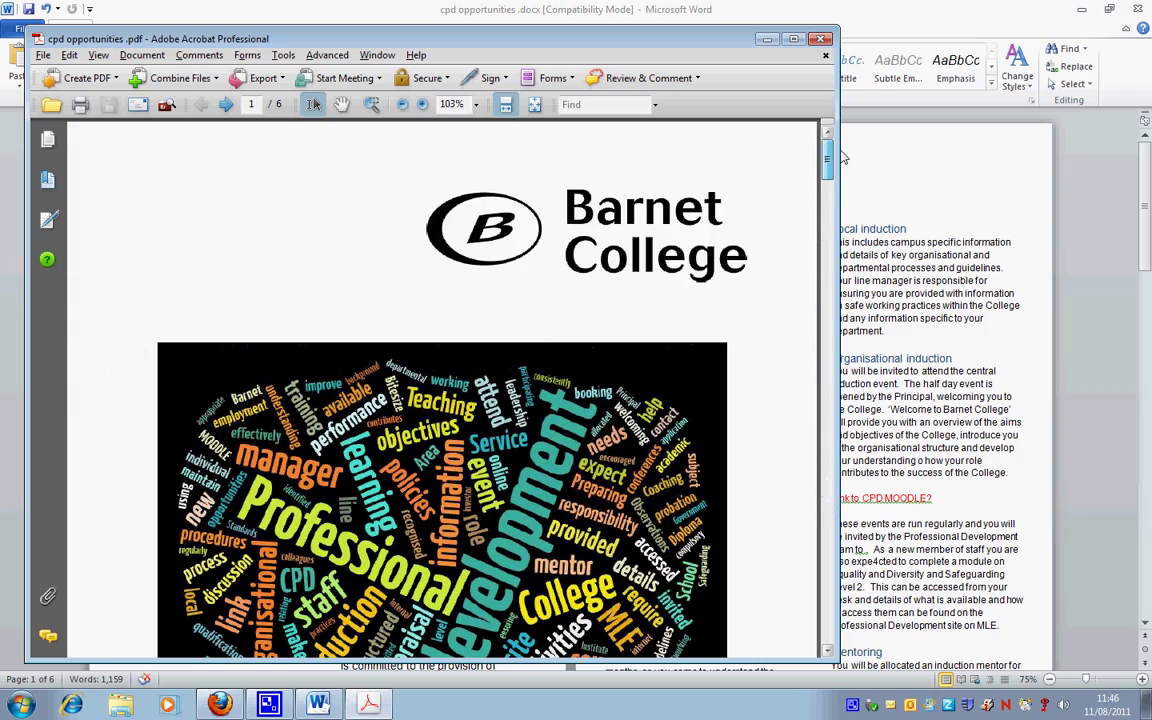
left_click(821, 39)
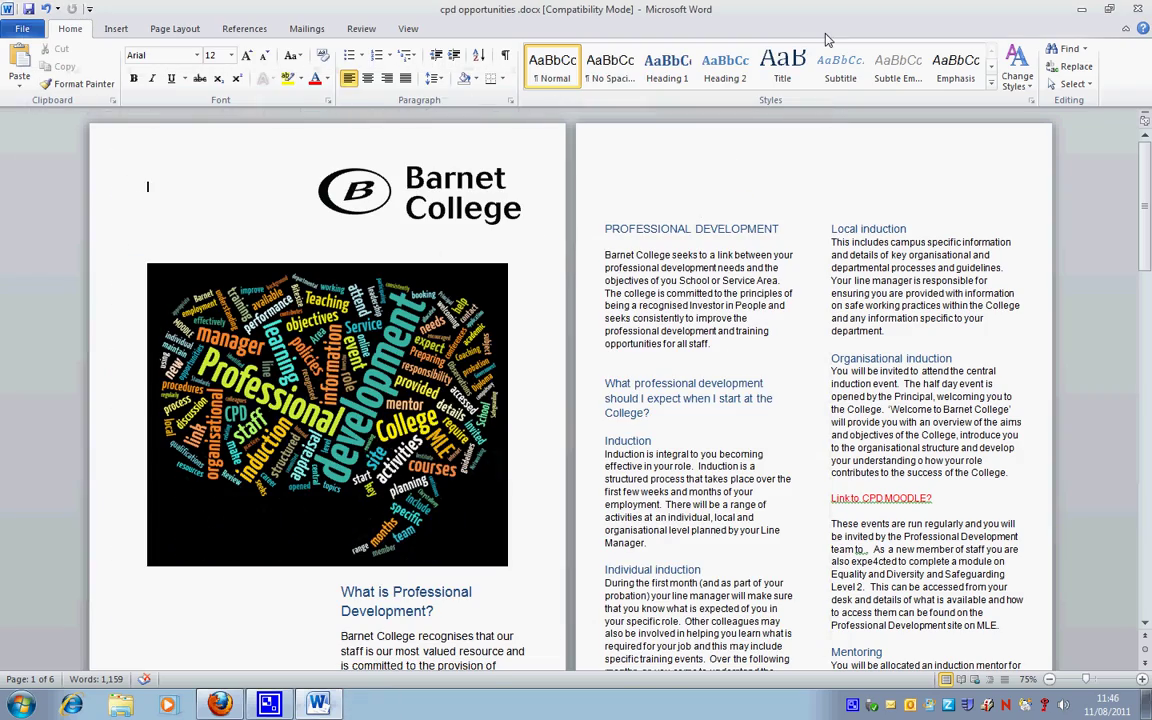
left_click(1137, 8)
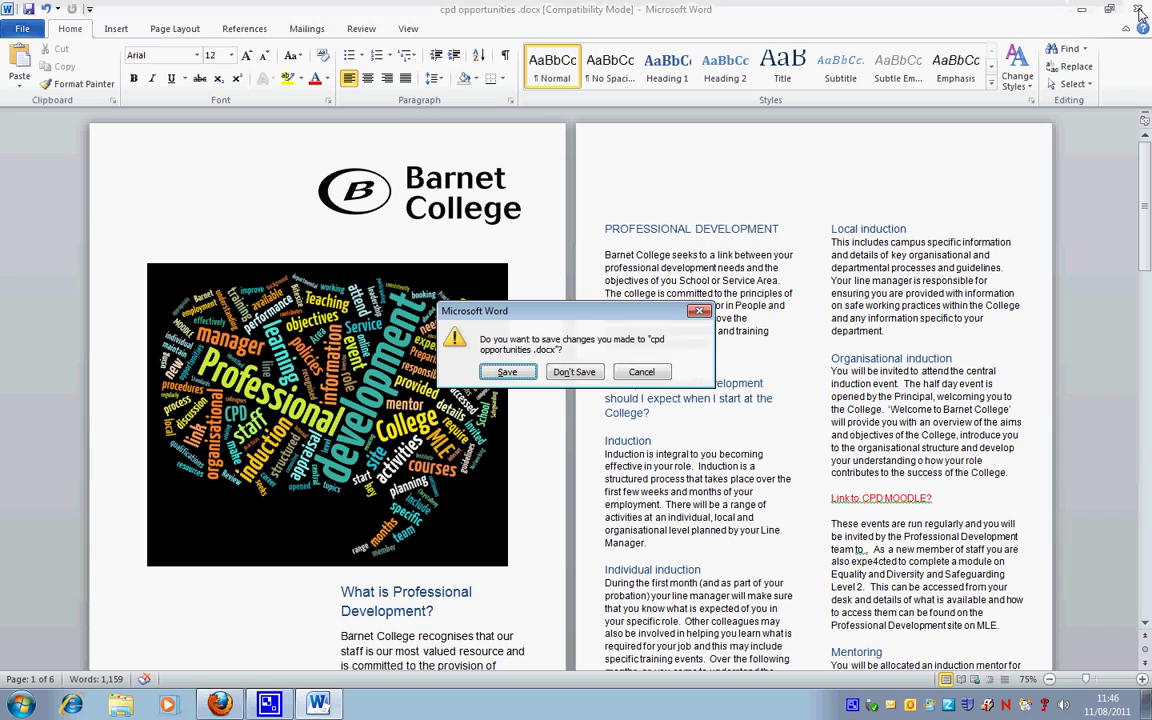
left_click(575, 372)
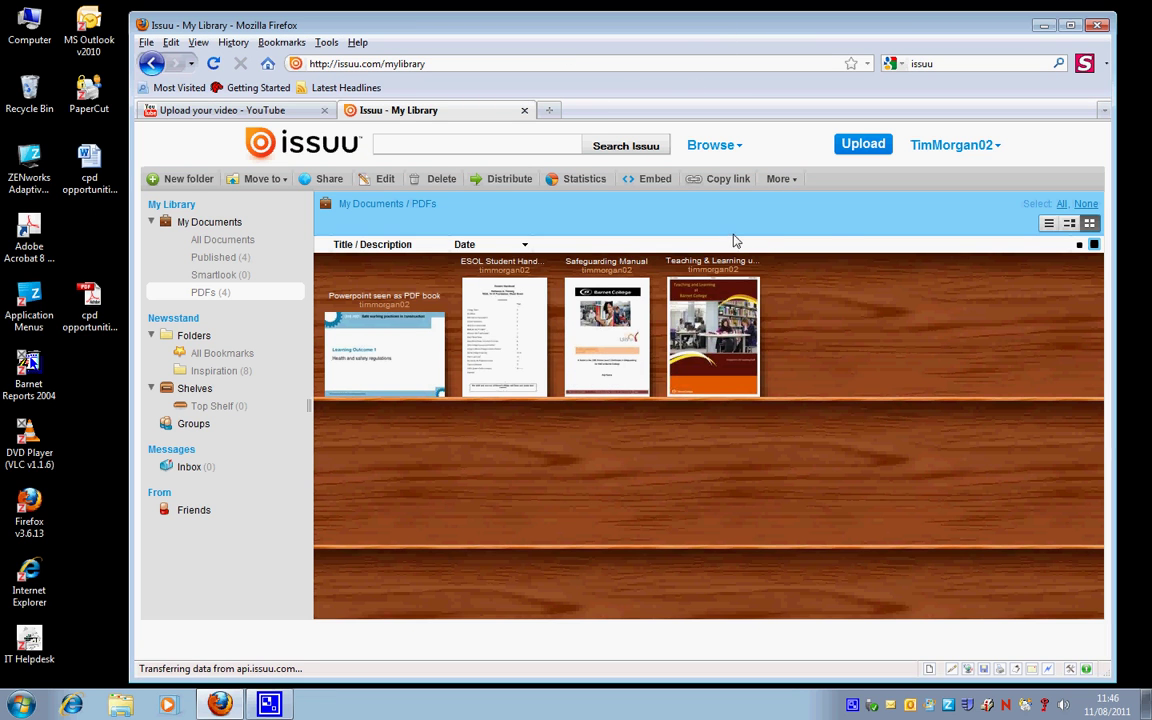
Go to Issuu's Upload page using the blue Upload button.
left_click(874, 147)
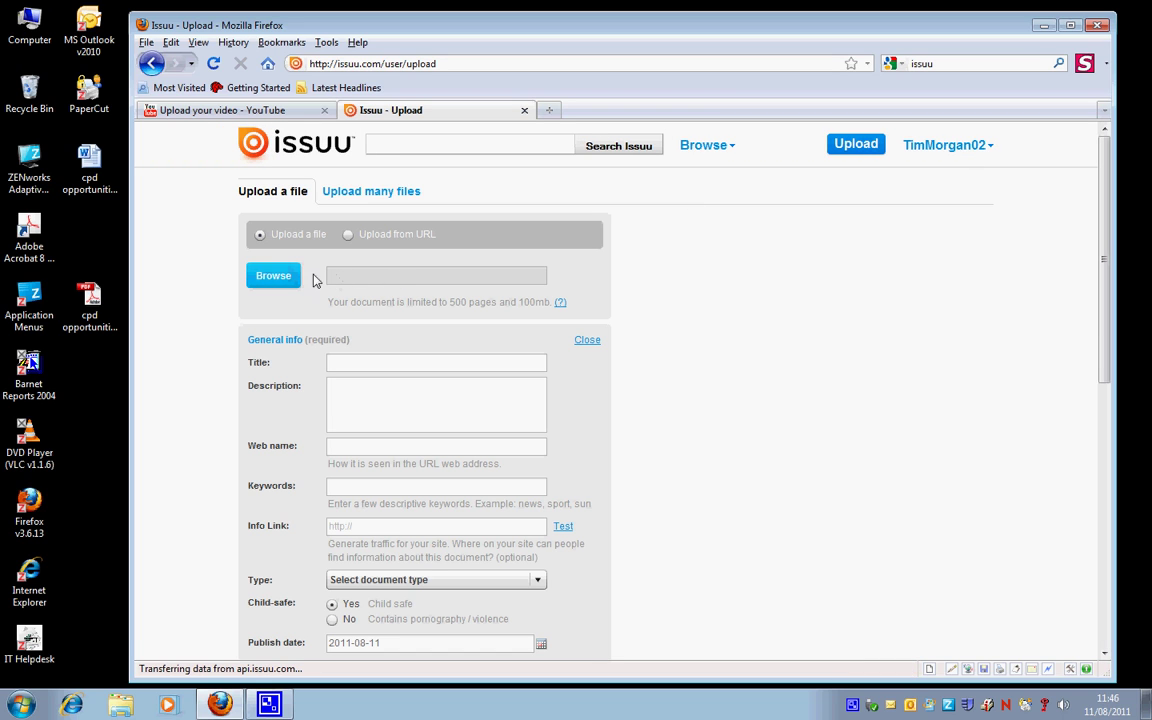
Attach cpd opportunities .pdf from the Desktop to the upload form and start on the Title field.
left_click(348, 279)
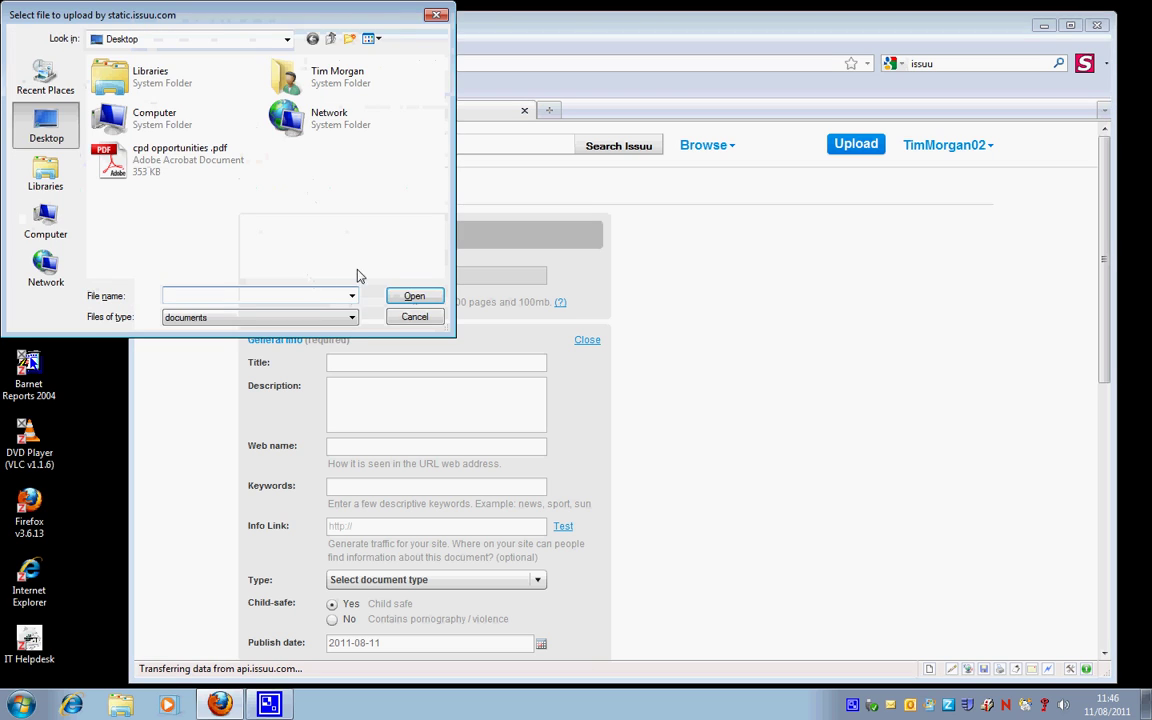
left_click(152, 158)
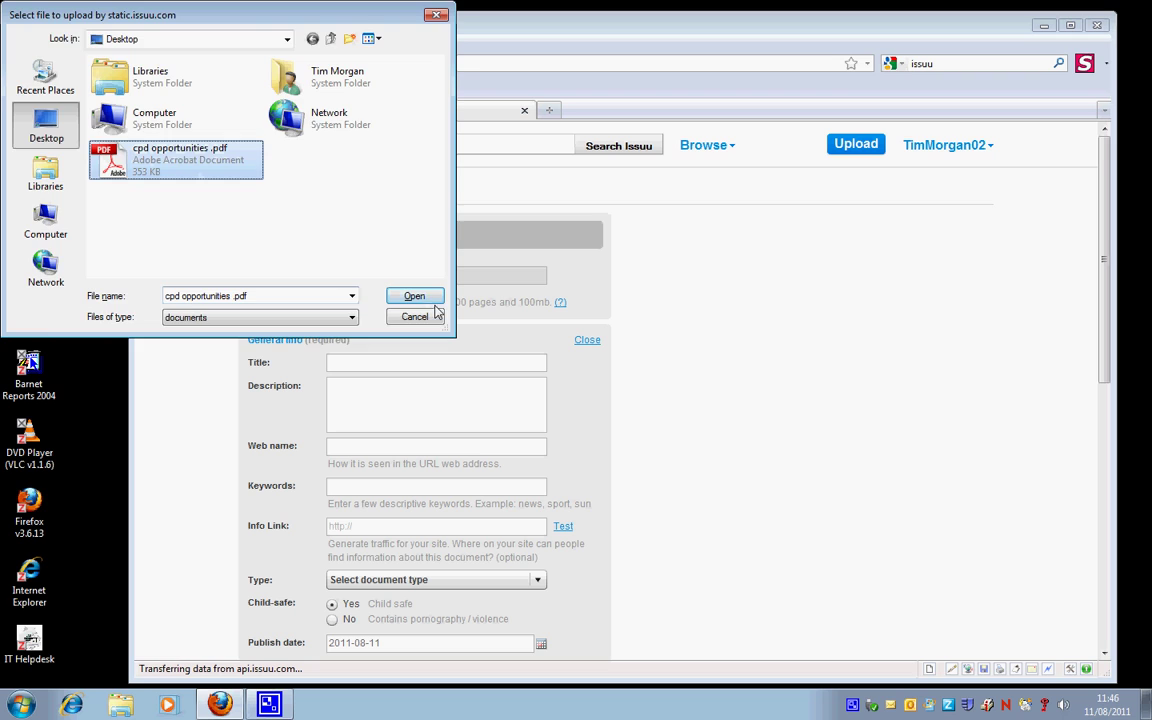
left_click(414, 296)
left_click(342, 363)
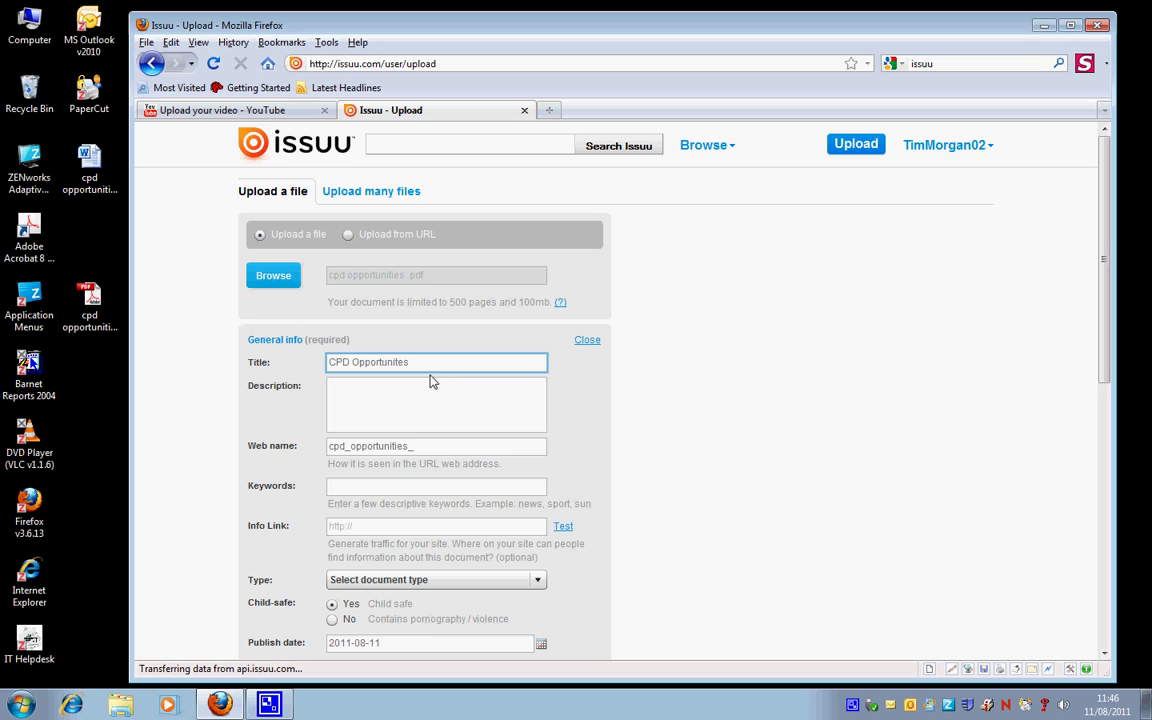
Paste the title into the description as 'CPD Opportunites at Barnet College' and type keywords 'cpd opportunites, ba'.
left_click(375, 393)
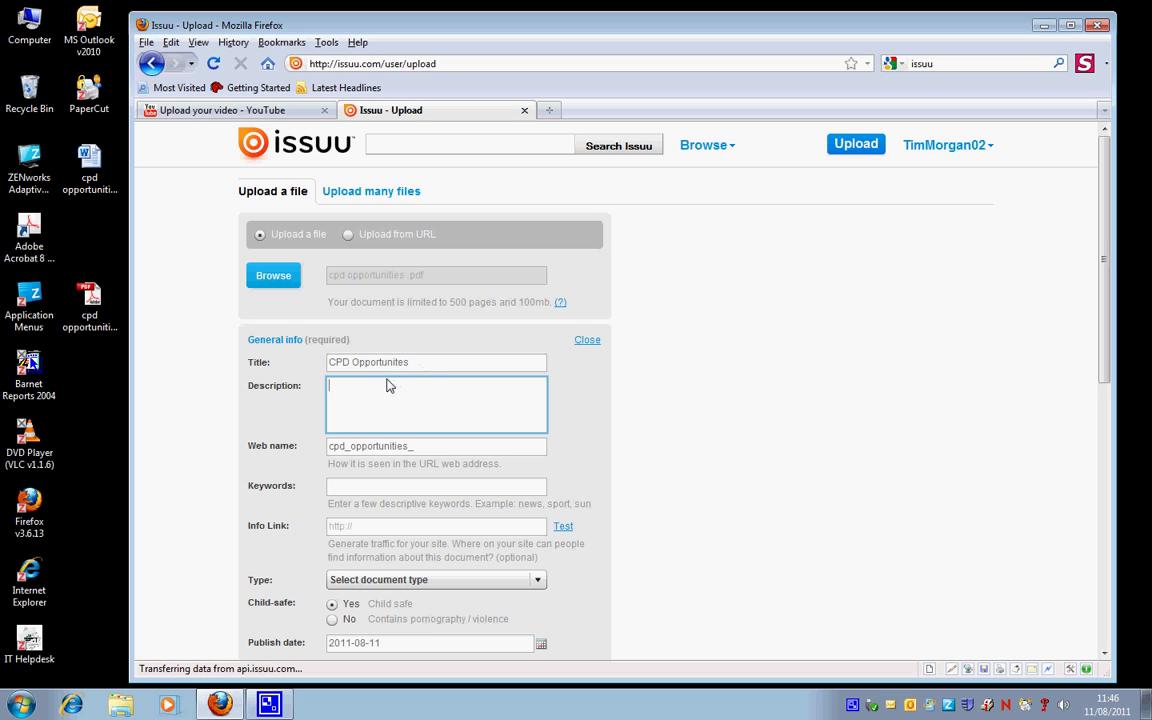
left_click_drag(414, 366, 325, 372)
key("ctrl+c")
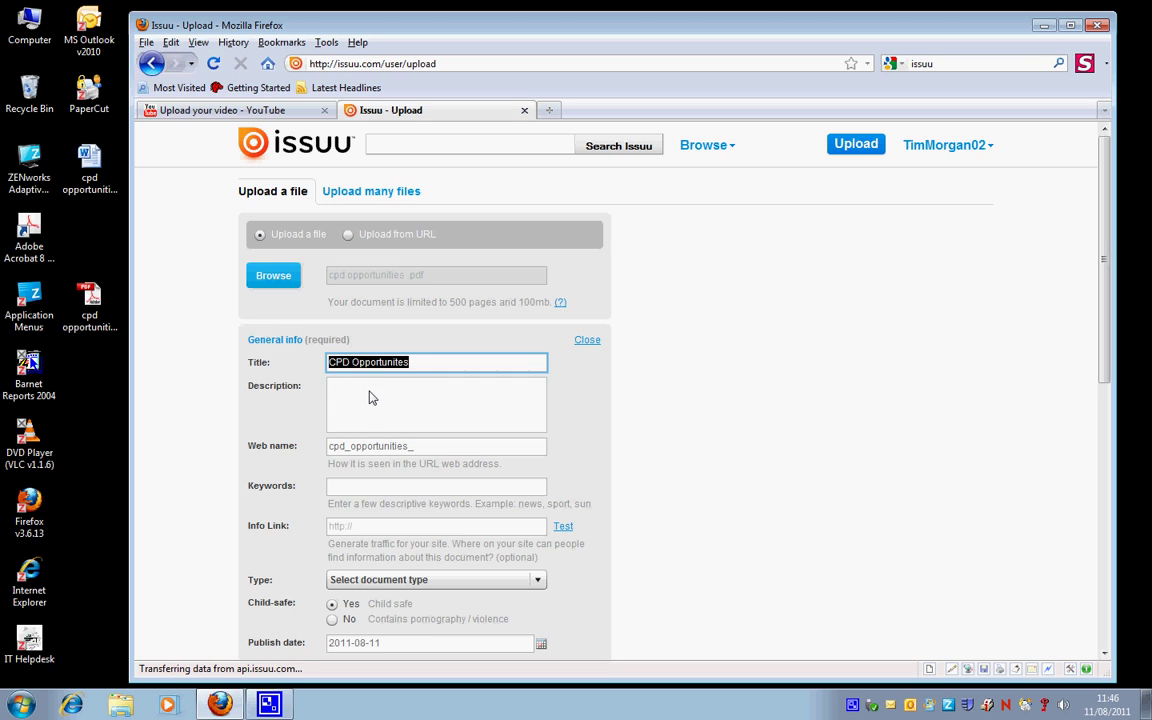
left_click(361, 414)
key("ctrl+v")
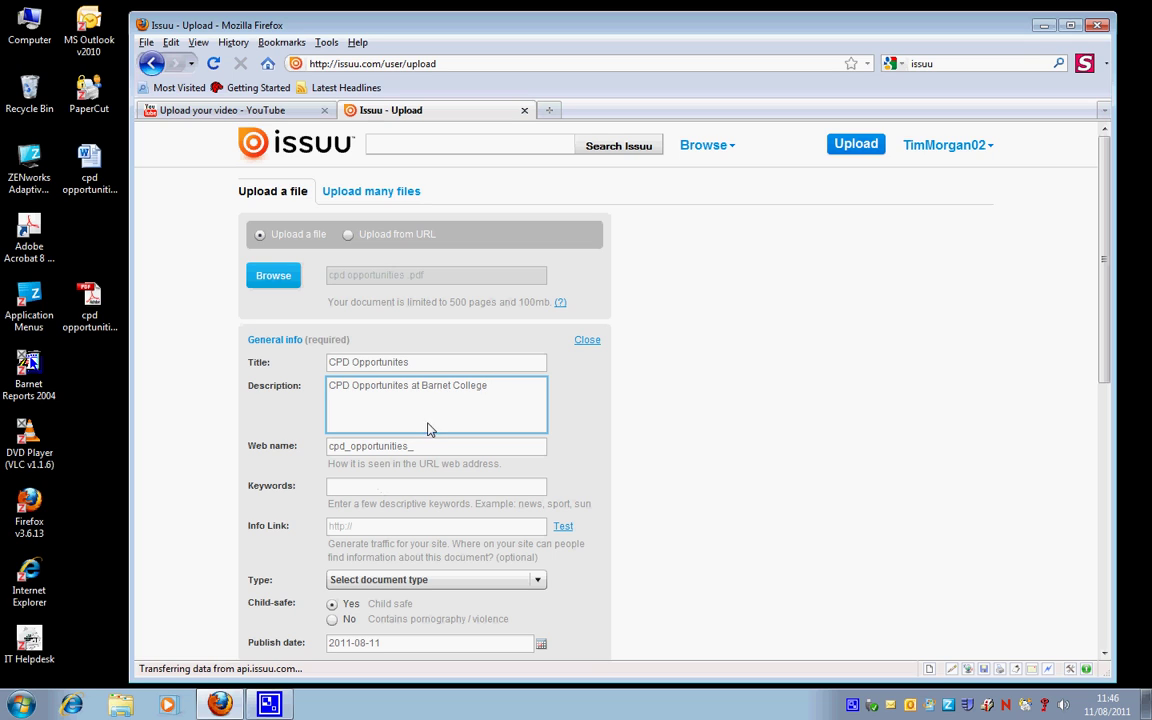
left_click_drag(407, 393, 338, 396)
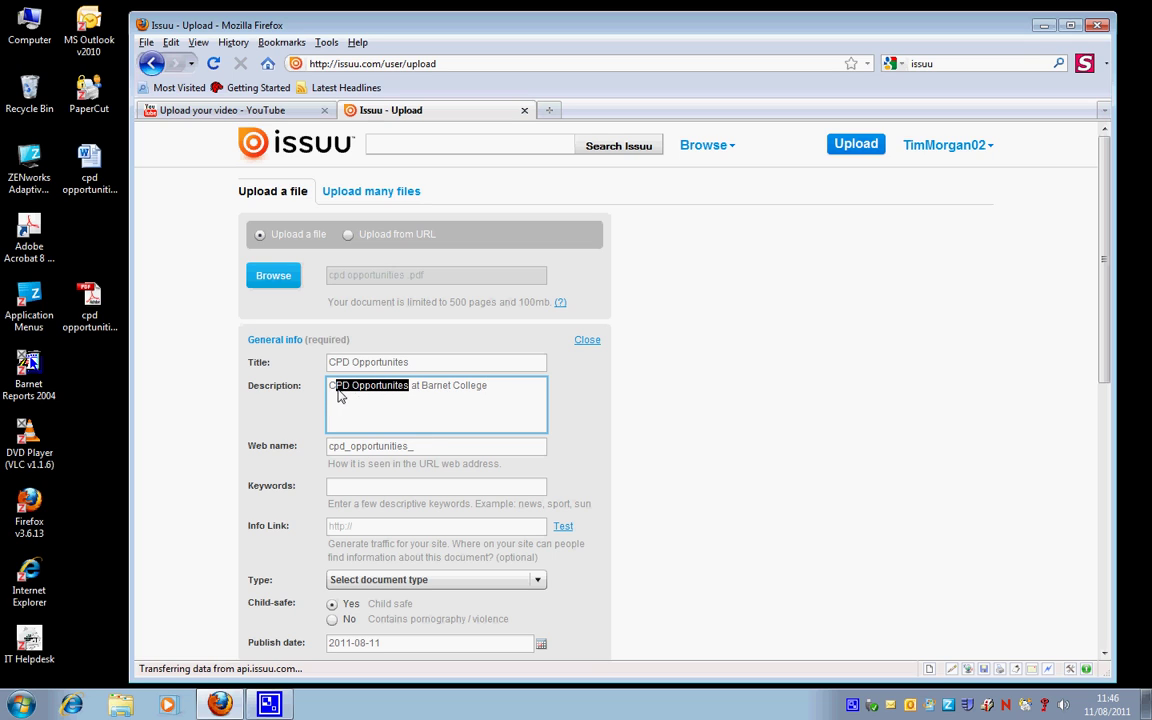
left_click(349, 488)
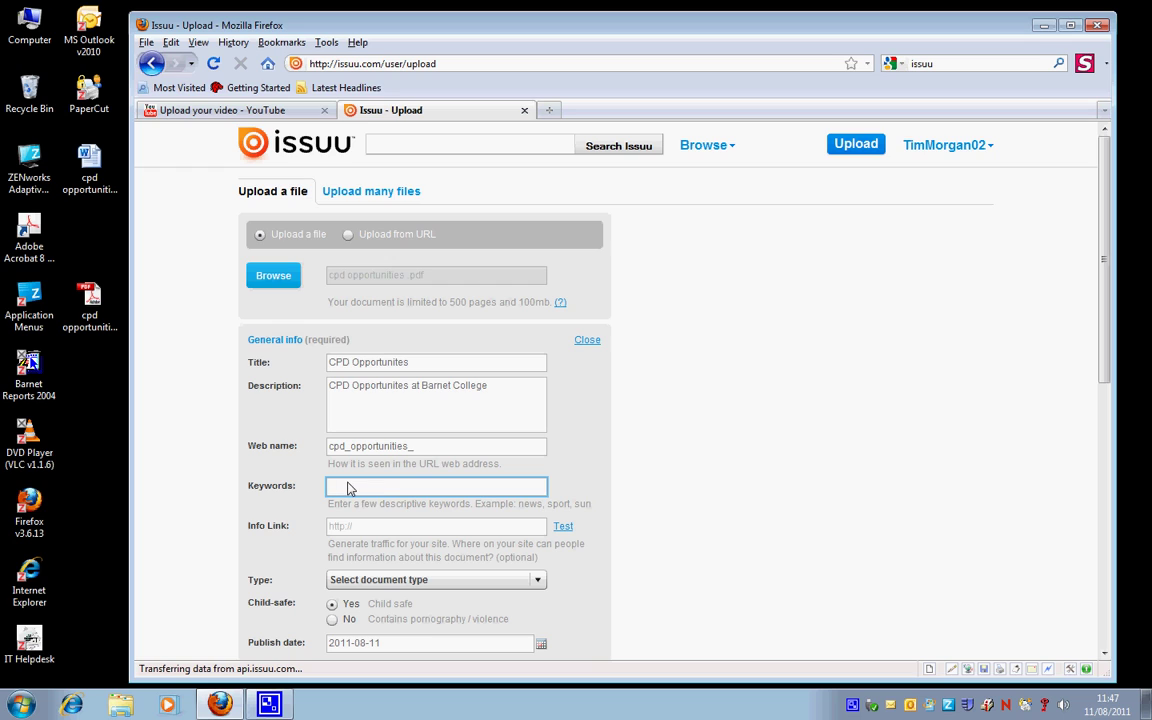
type("cpd opportunites")
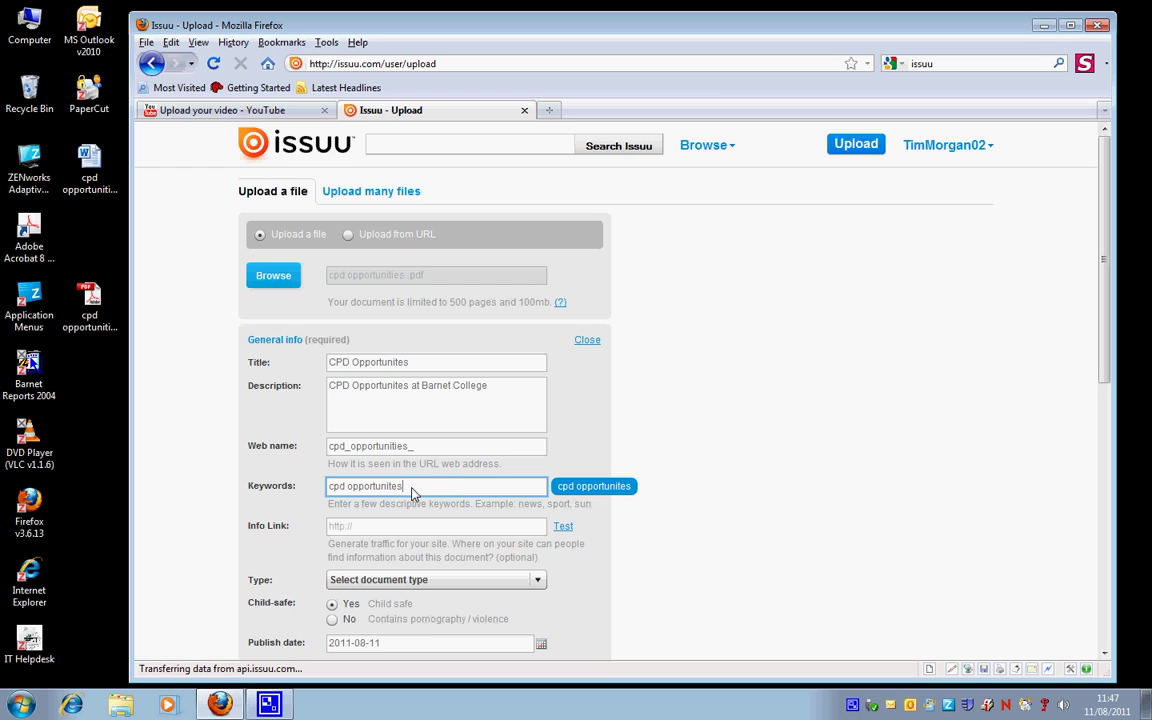
type(", b")
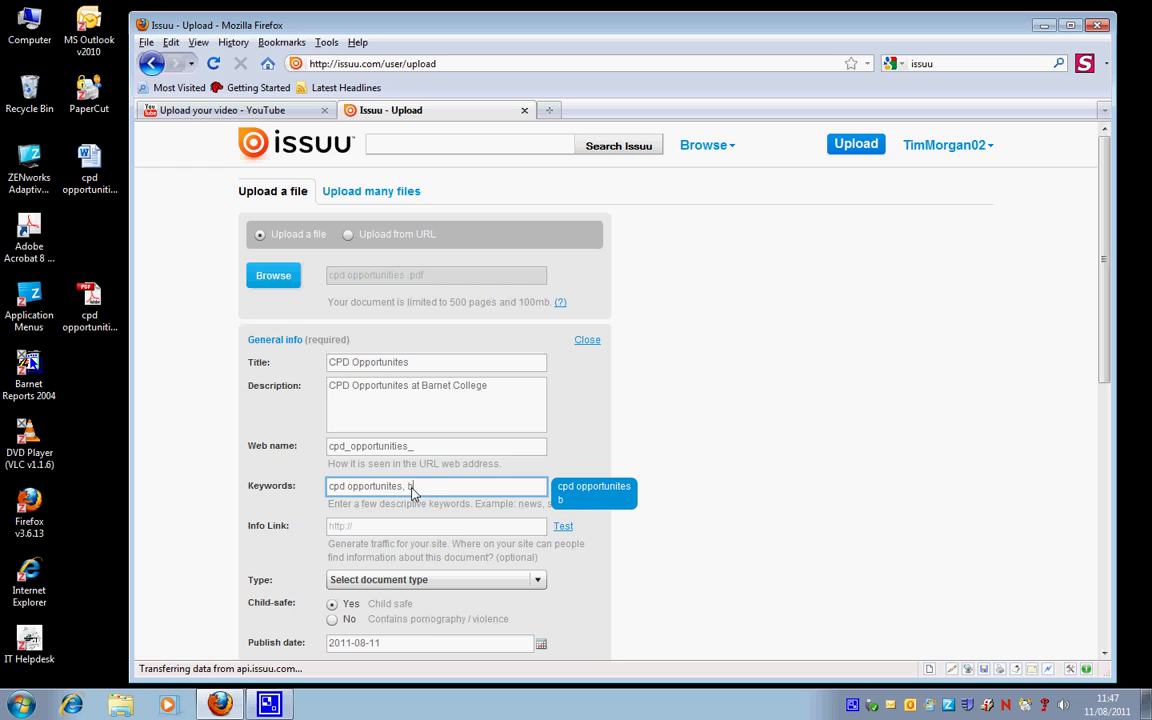
type("arnet")
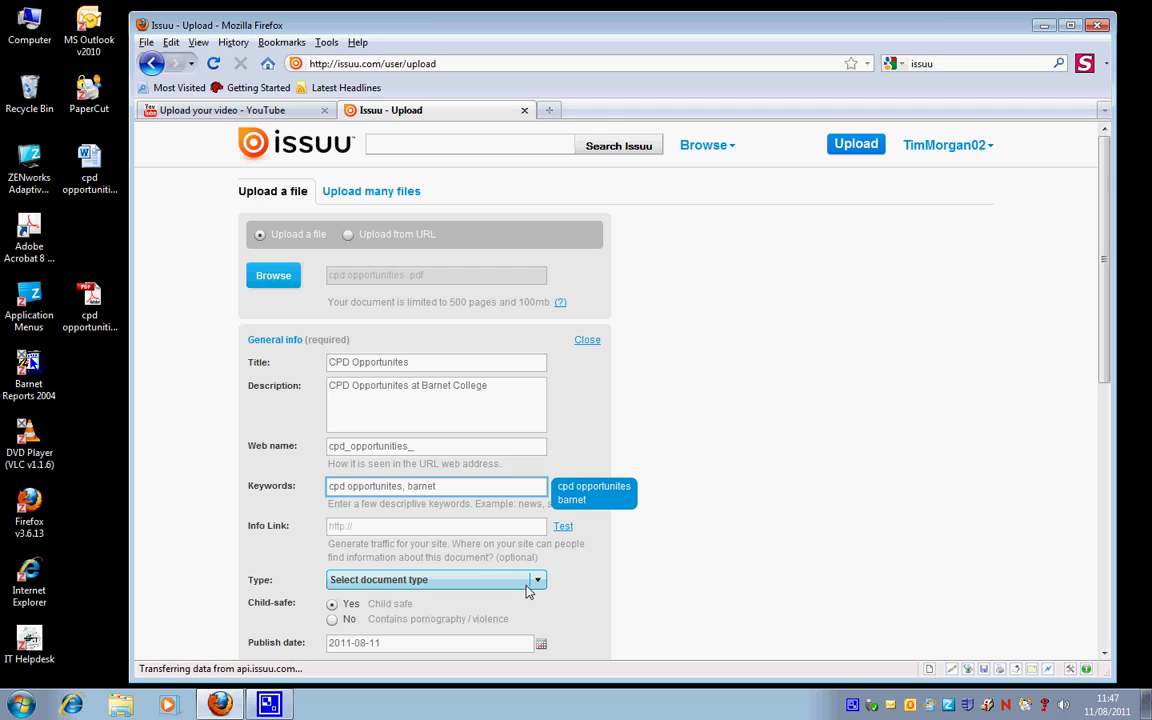
Choose Manual or Resource as the upload's document type.
scroll(507, 576, "down", 2)
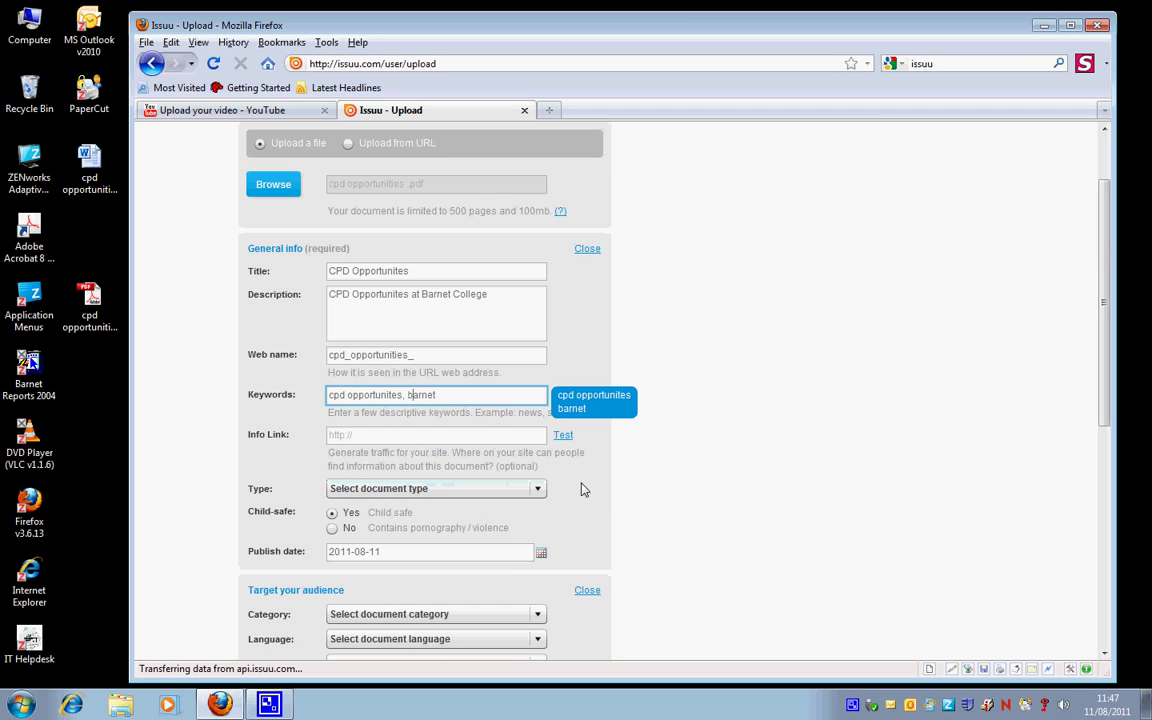
left_click(457, 490)
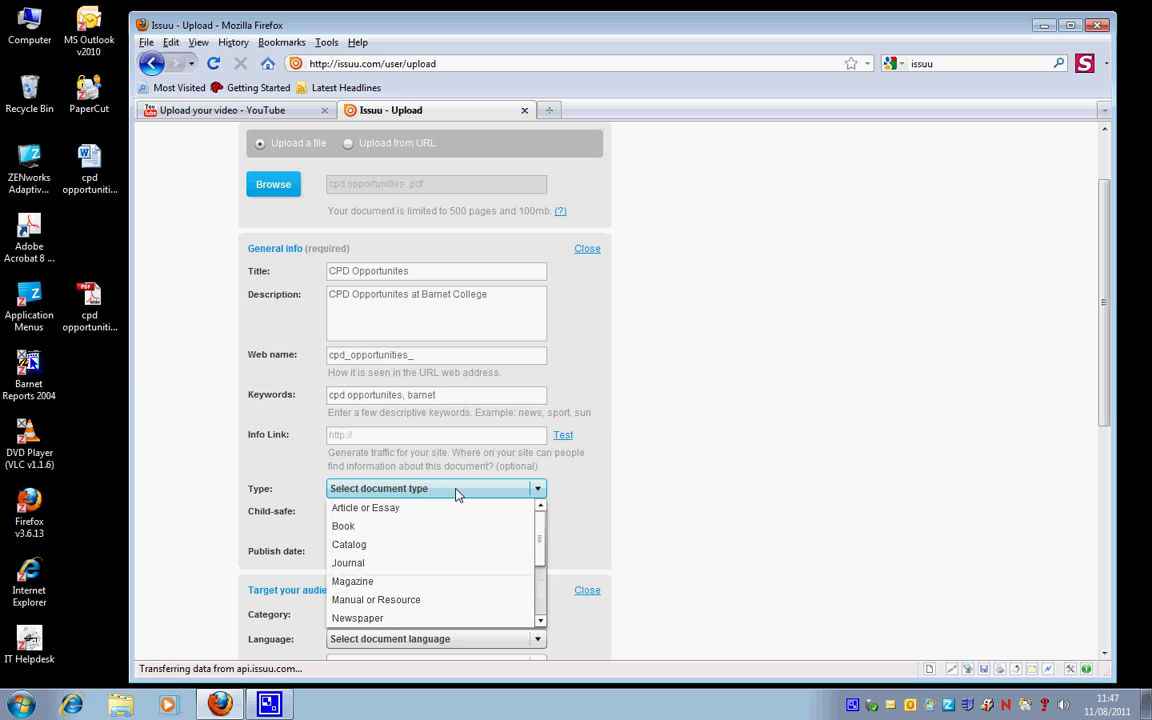
left_click(448, 600)
scroll(559, 536, "down", 5)
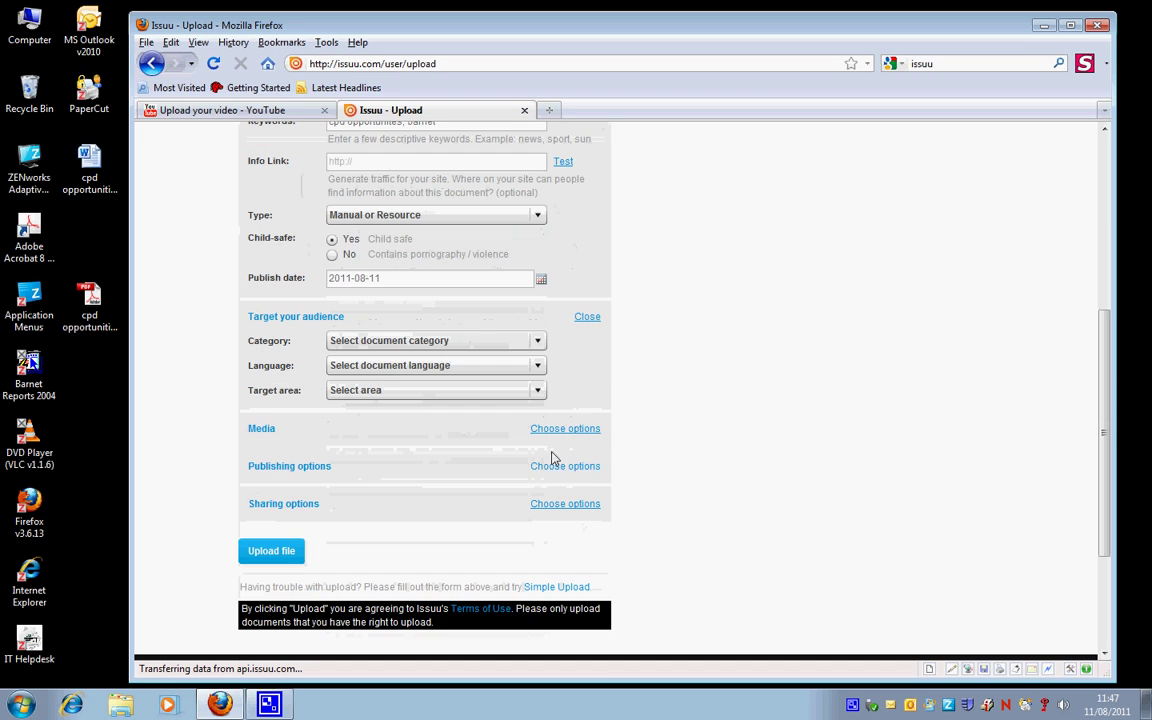
Set category Knowledge & Resources, language English and target area The World.
left_click(525, 345)
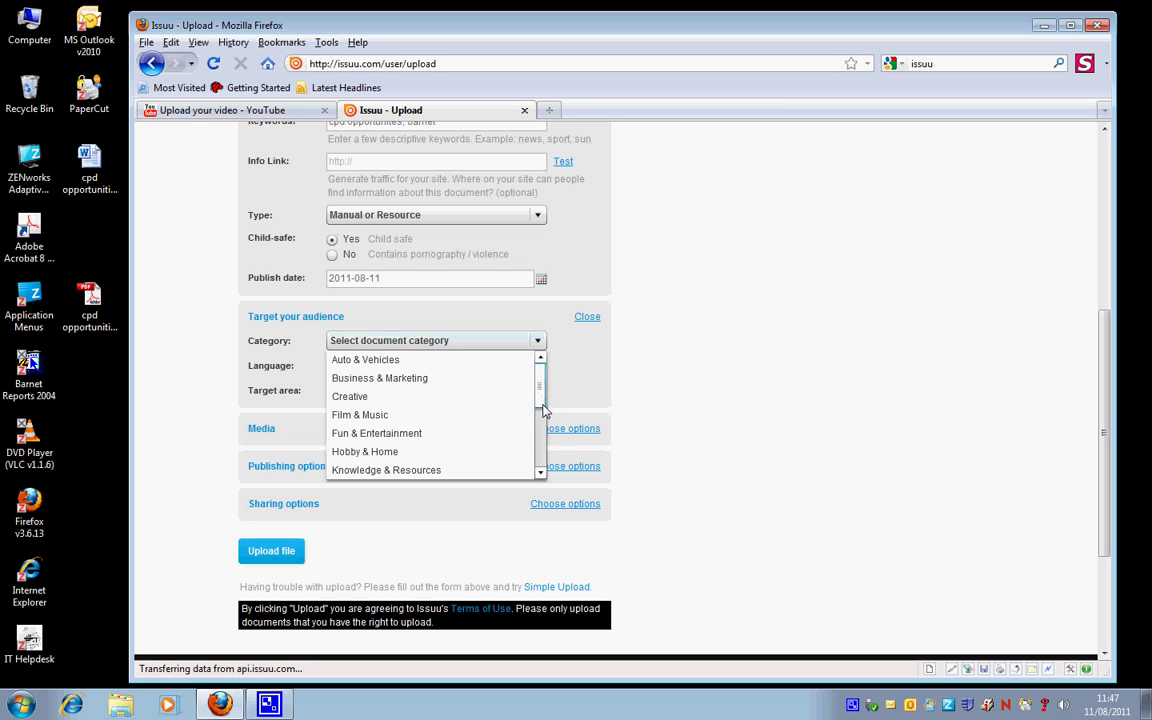
left_click(494, 472)
left_click(538, 368)
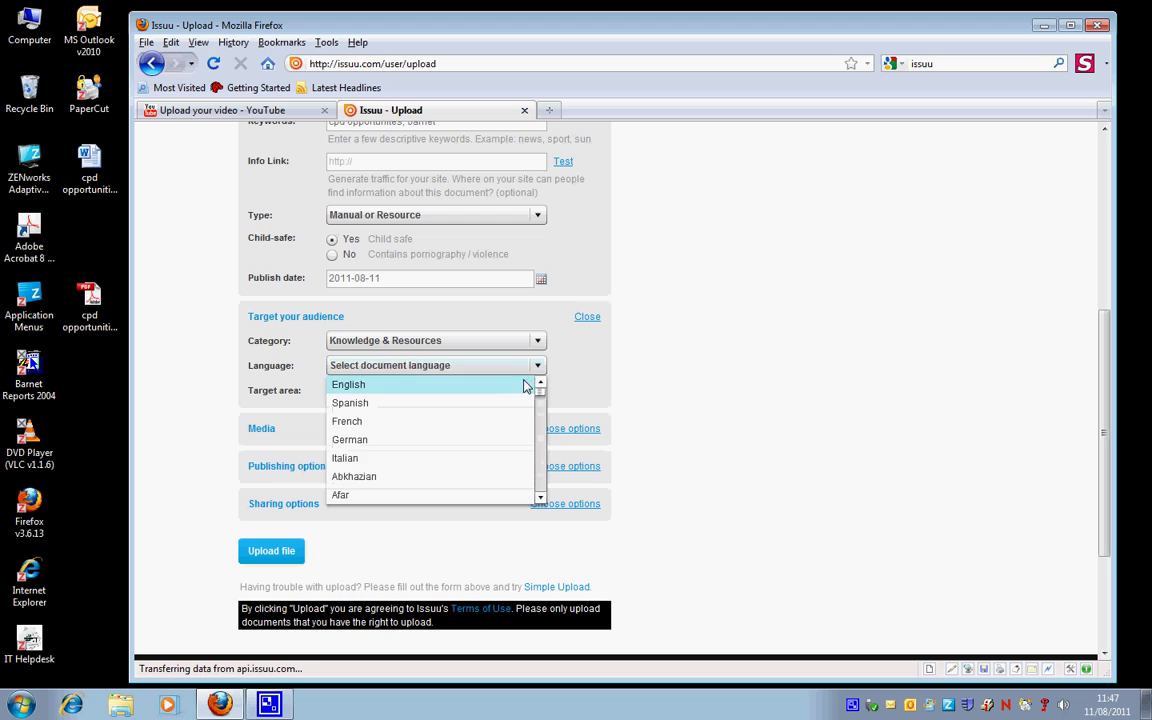
left_click(533, 383)
left_click(535, 390)
scroll(530, 408, "up", 1)
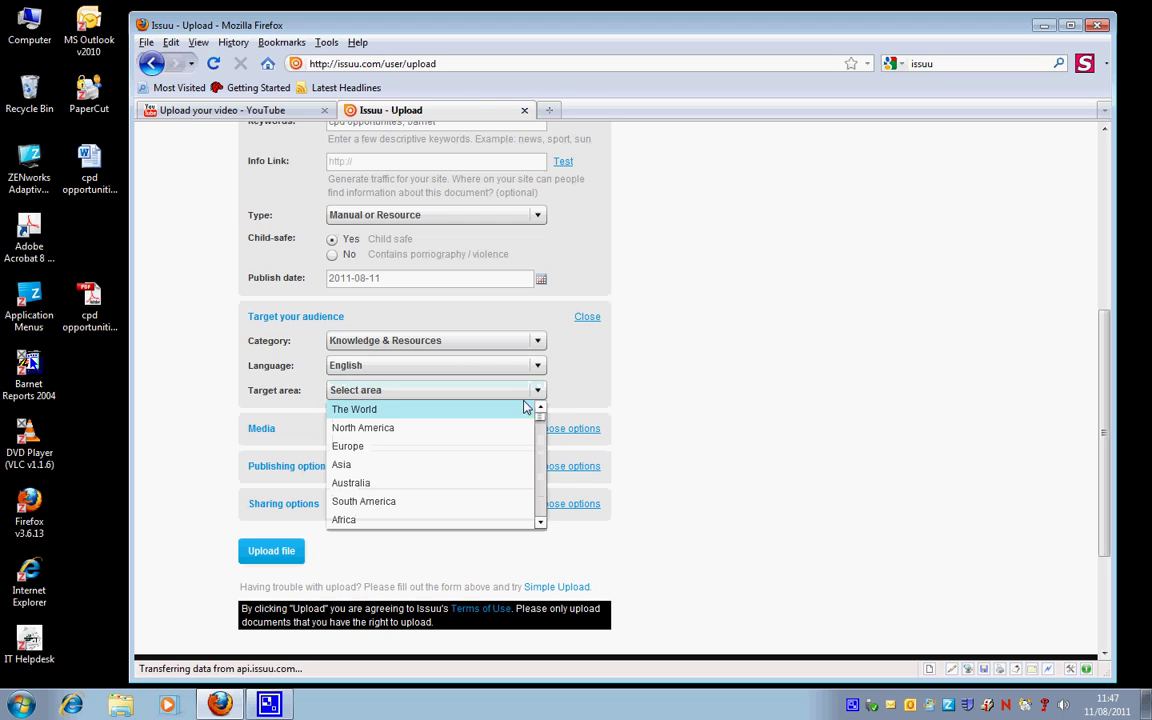
left_click(520, 406)
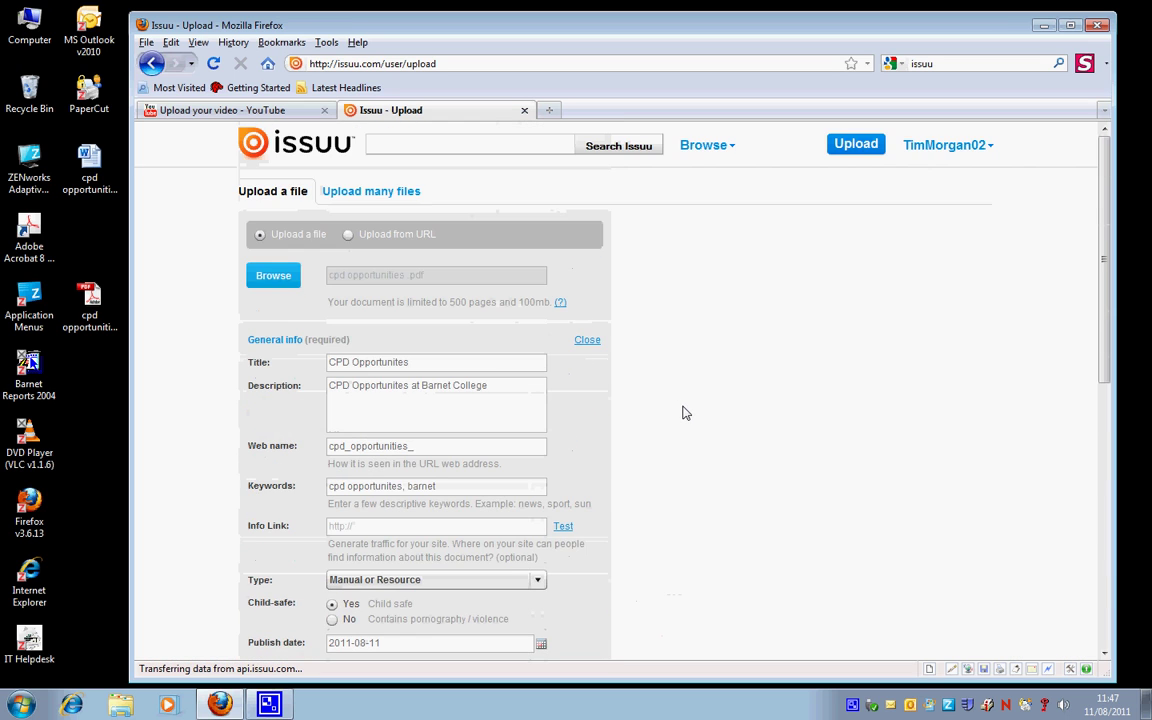
scroll(684, 412, "down", 8)
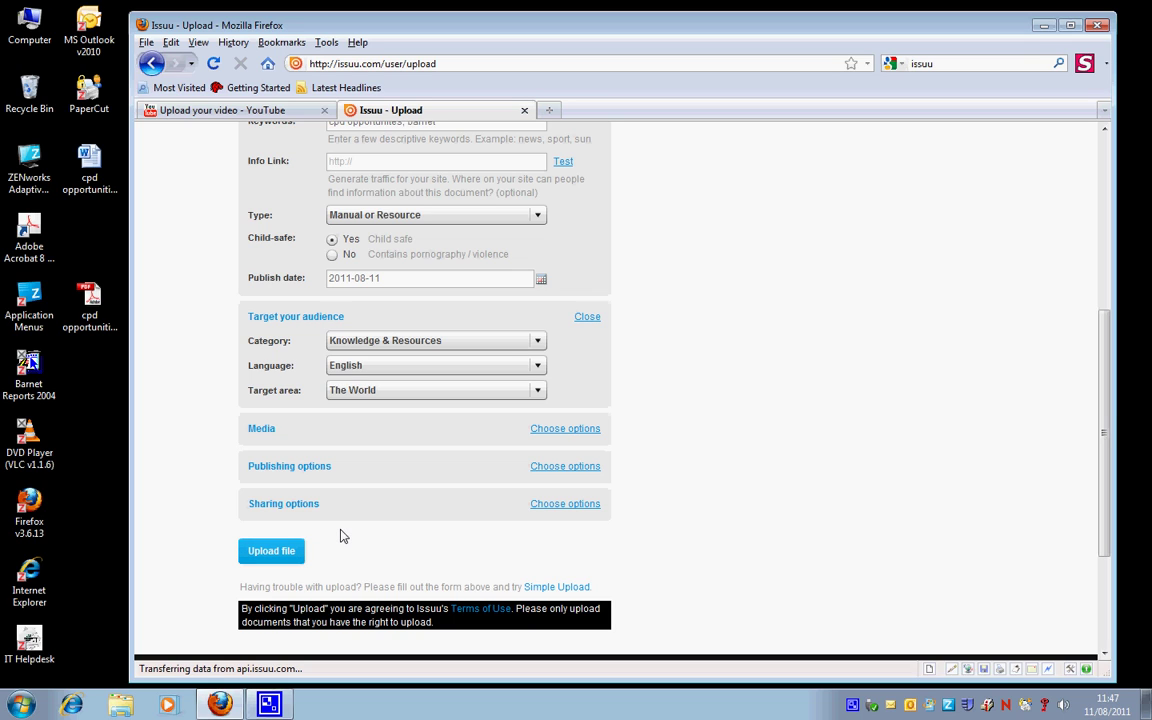
Upload cpd opportunities .pdf from the Desktop through the Simple Upload page.
left_click(556, 588)
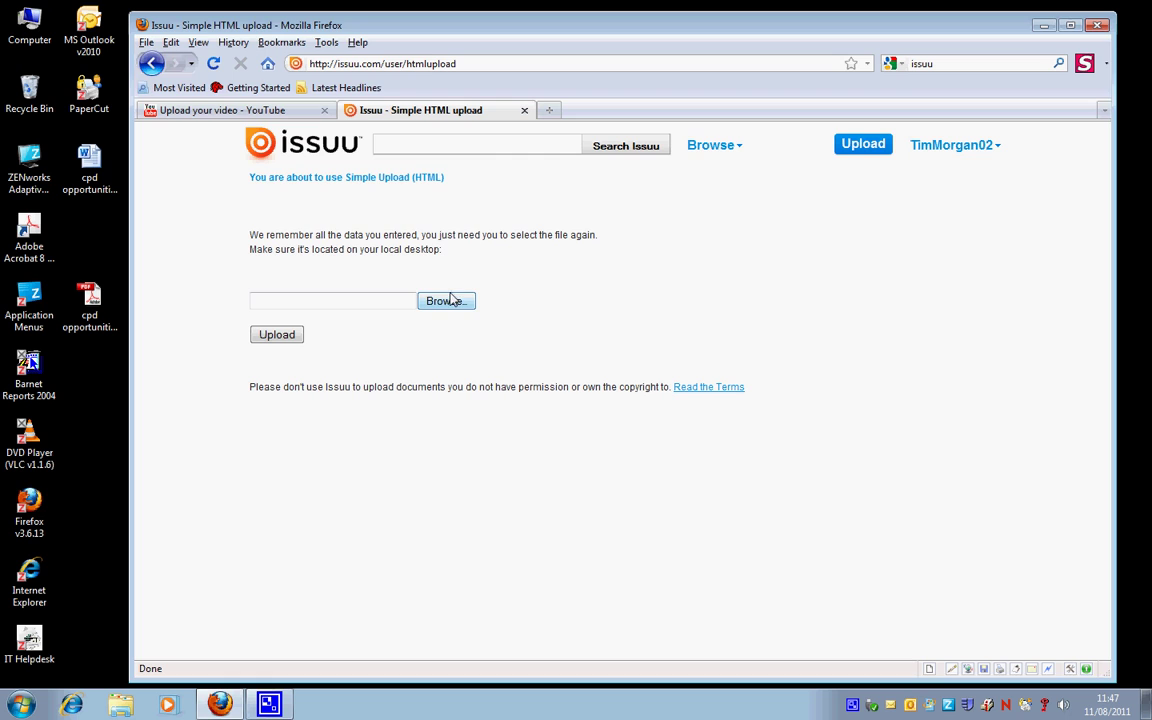
left_click(448, 301)
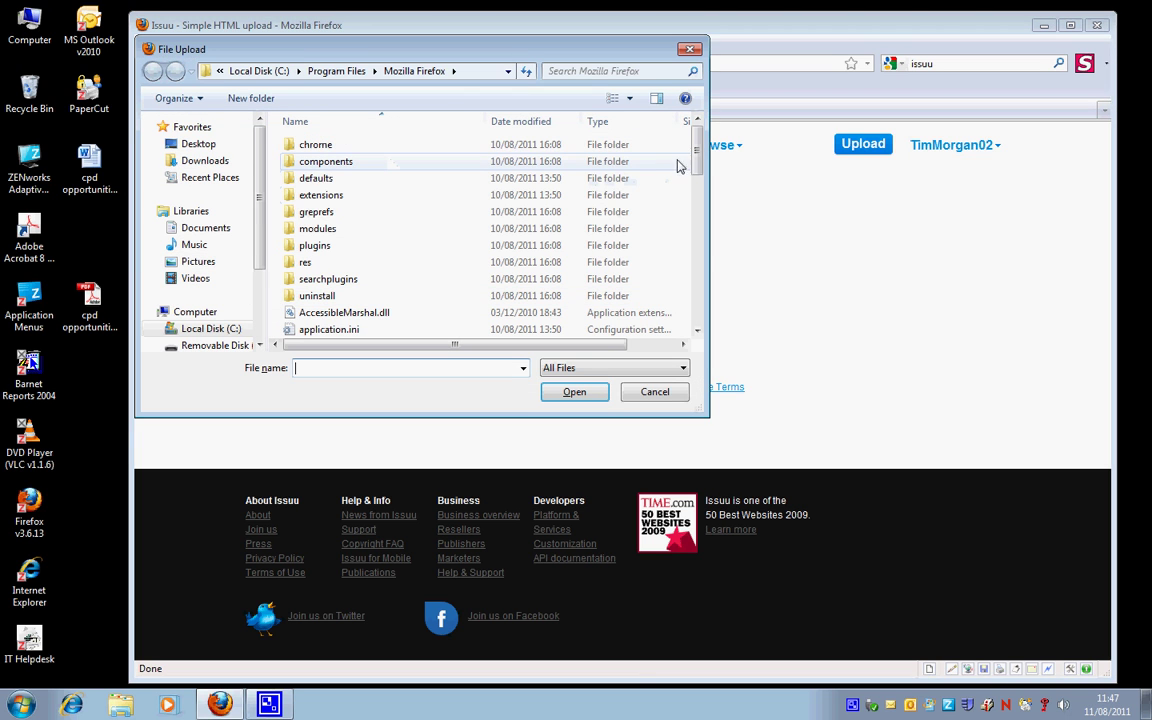
left_click(198, 144)
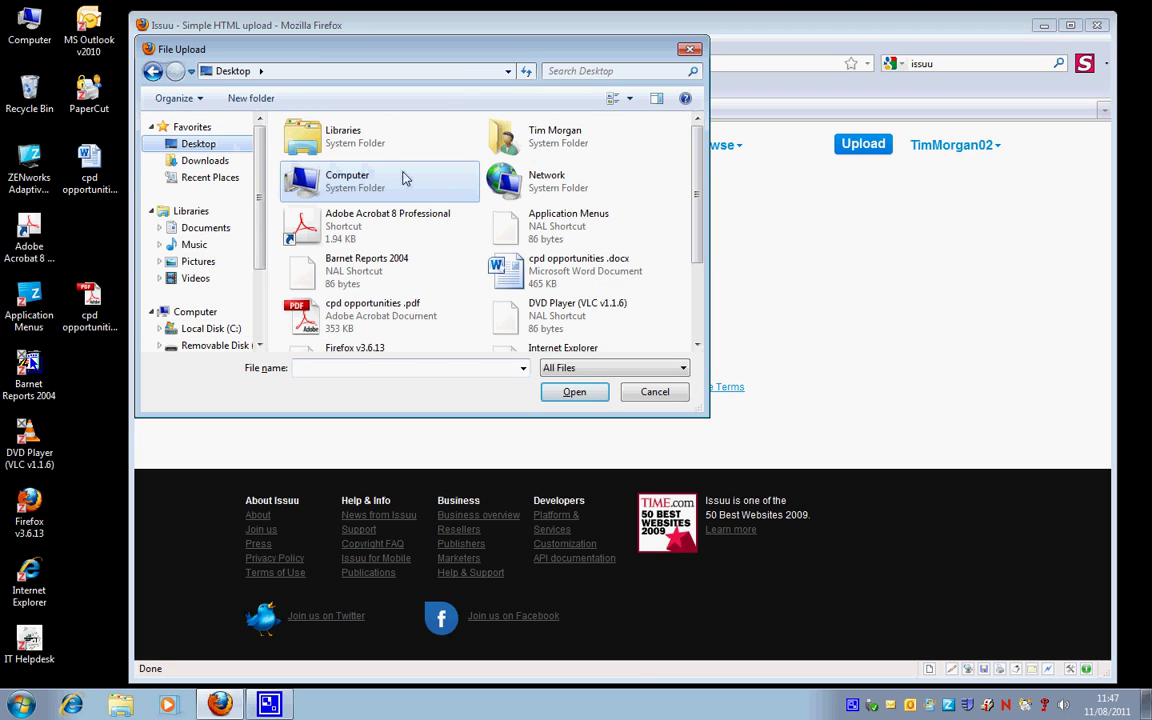
left_click_drag(699, 185, 703, 287)
left_click(370, 192)
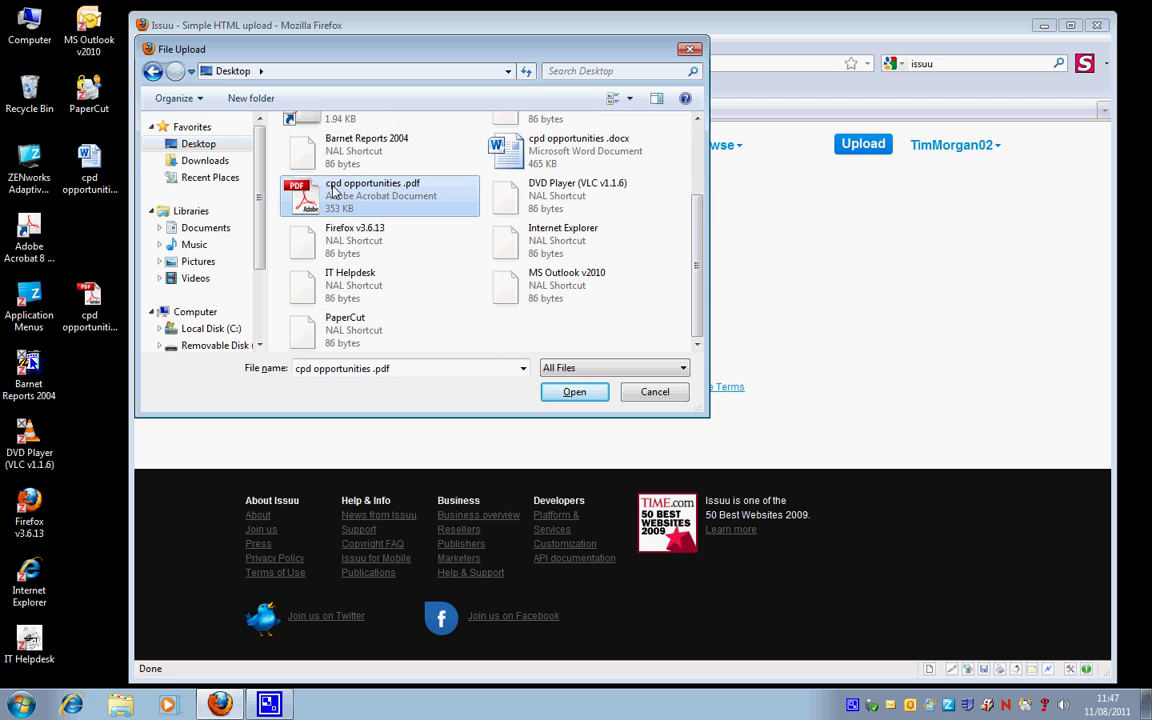
left_click(598, 391)
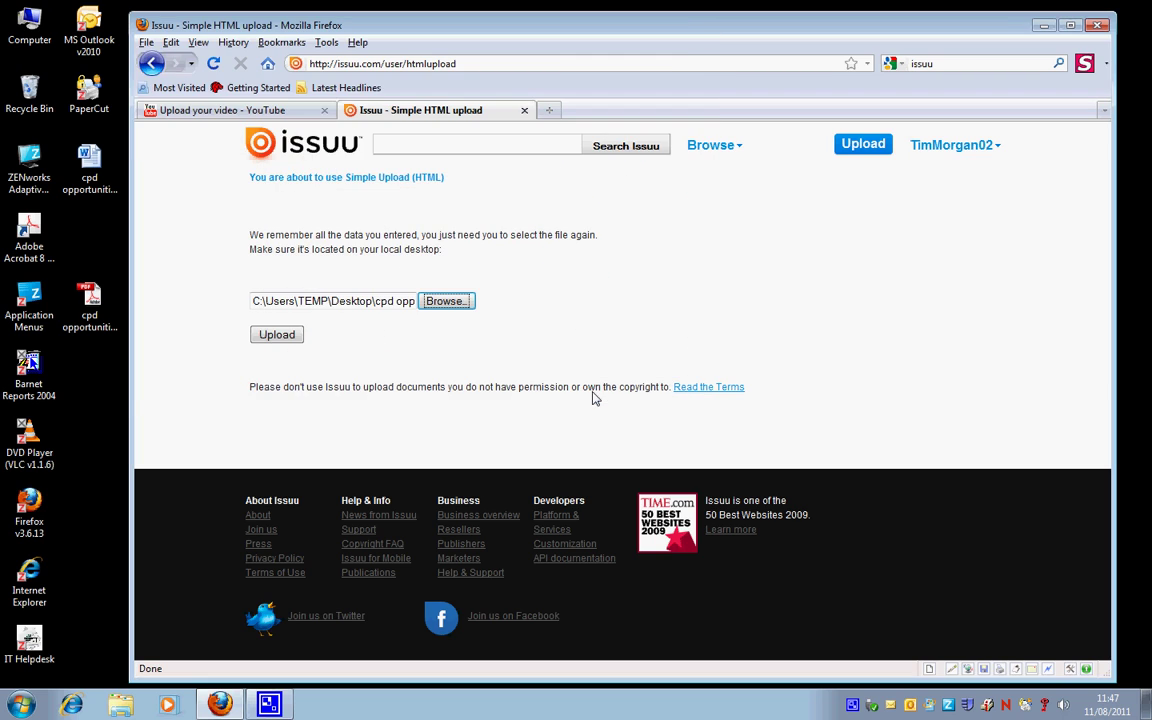
left_click(268, 336)
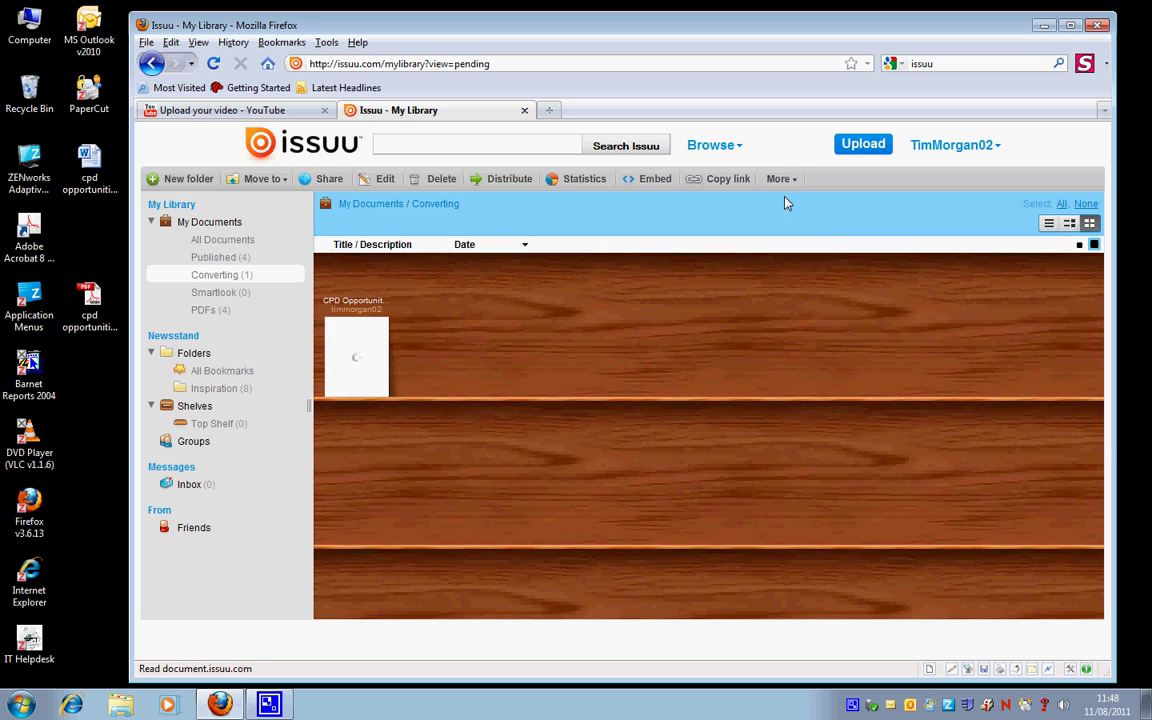
mouse_move(933, 150)
left_click(418, 64)
left_click(389, 64)
left_click_drag(384, 64, 510, 77)
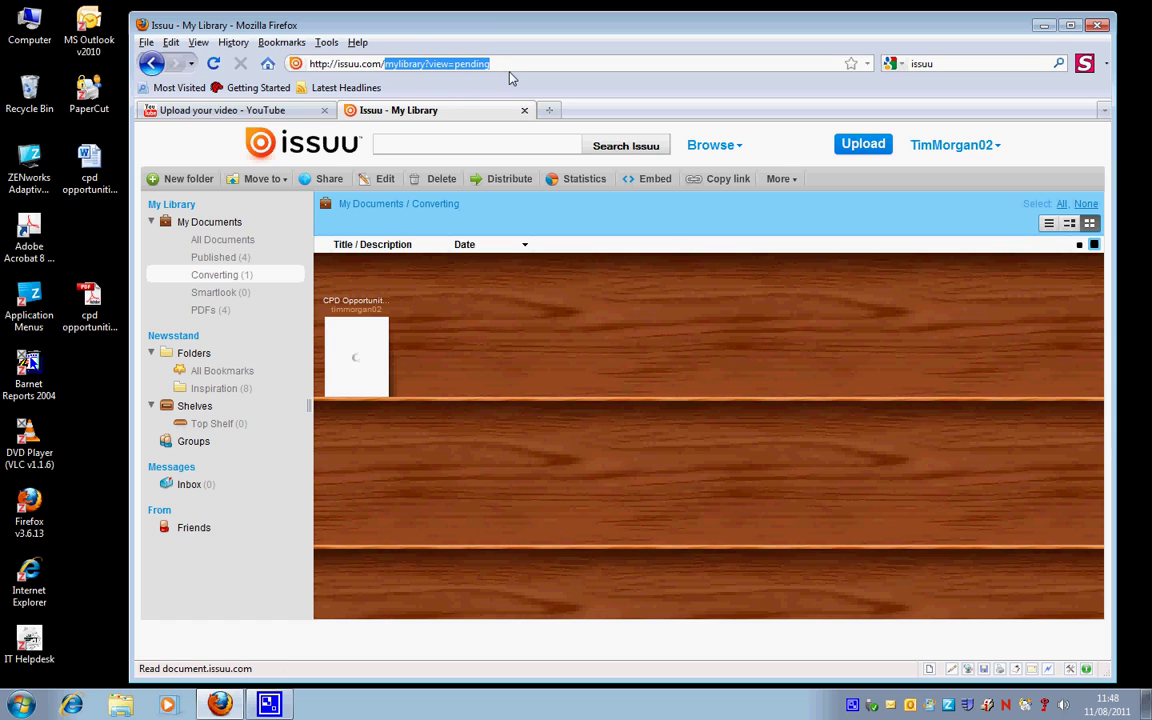
key("BackSpace")
key("Return")
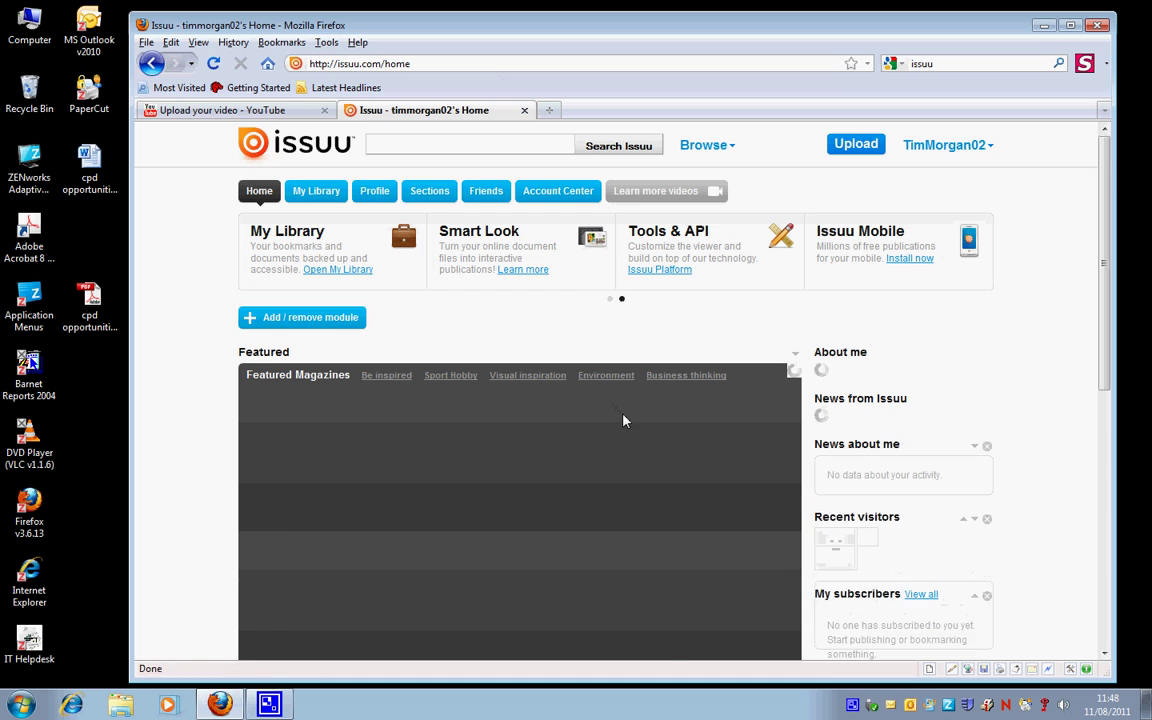
scroll(622, 421, "down", 3)
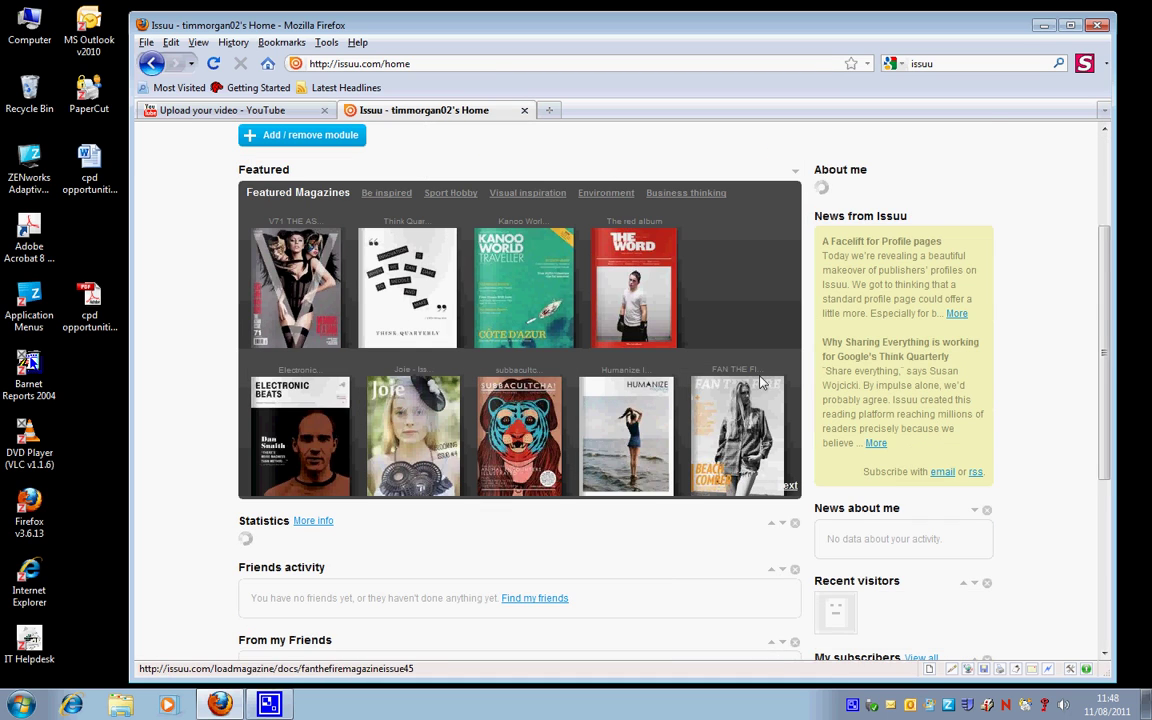
scroll(638, 547, "down", 2)
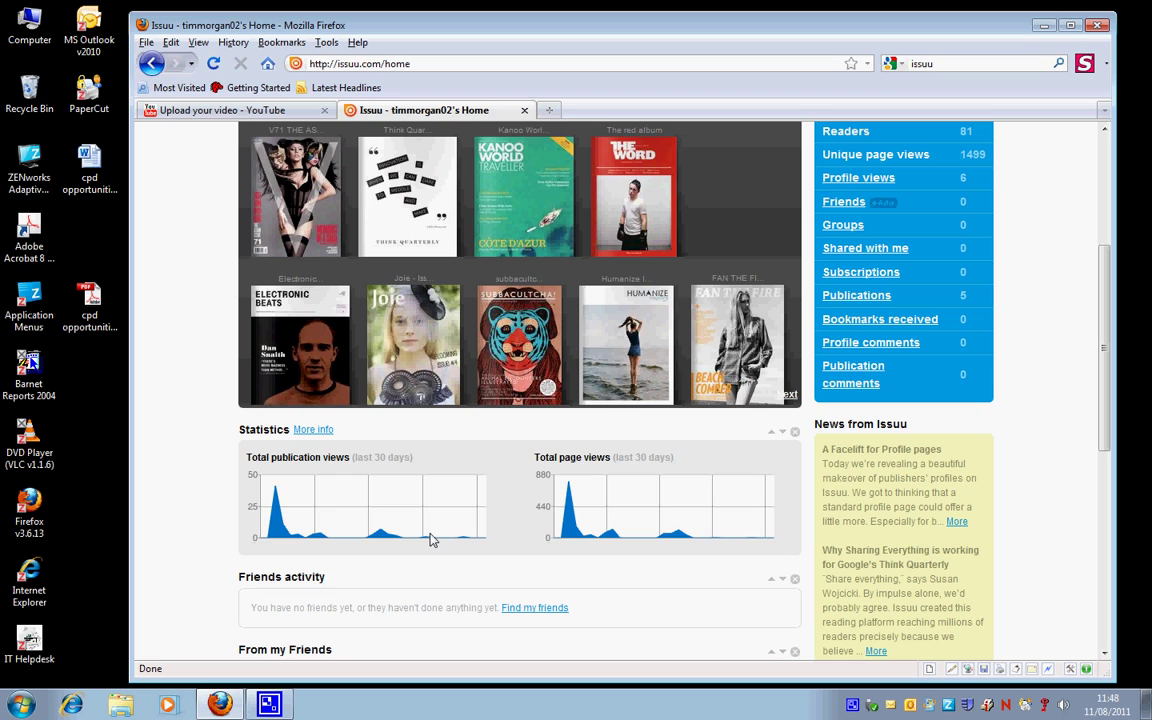
scroll(432, 540, "down", 2)
scroll(429, 537, "up", 4)
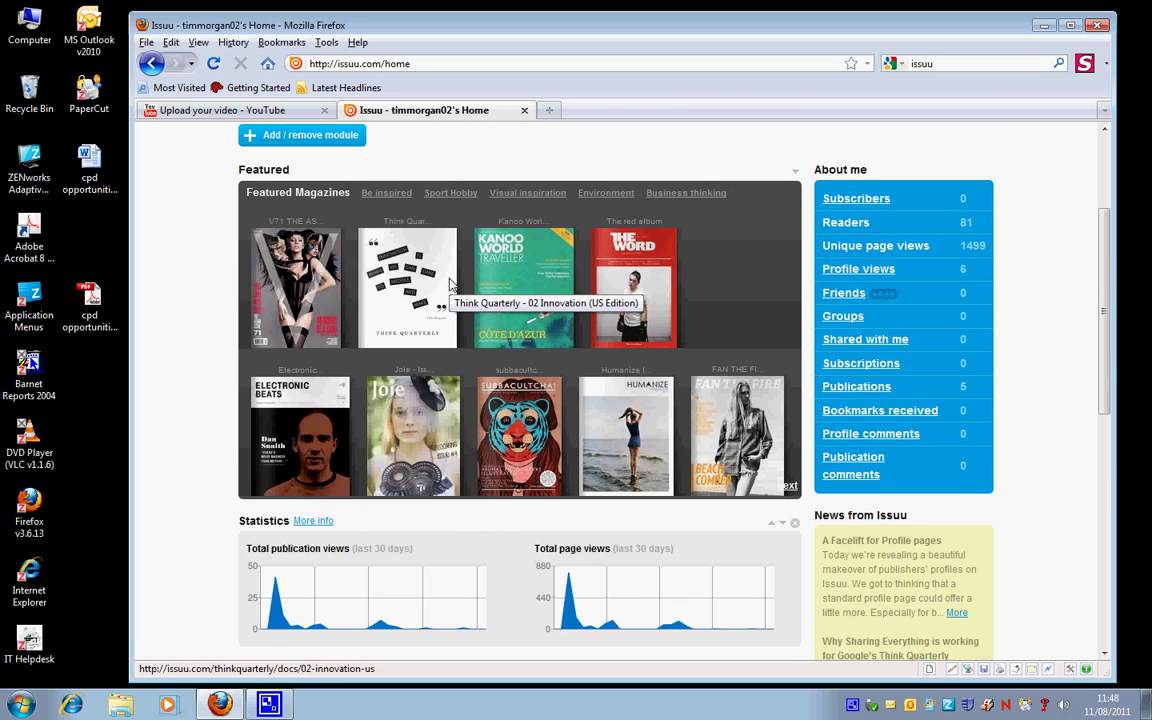
Open Think Quarterly - 02 Innovation (US Edition), page forward three spreads, then enter barnet in the search box.
left_click(372, 252)
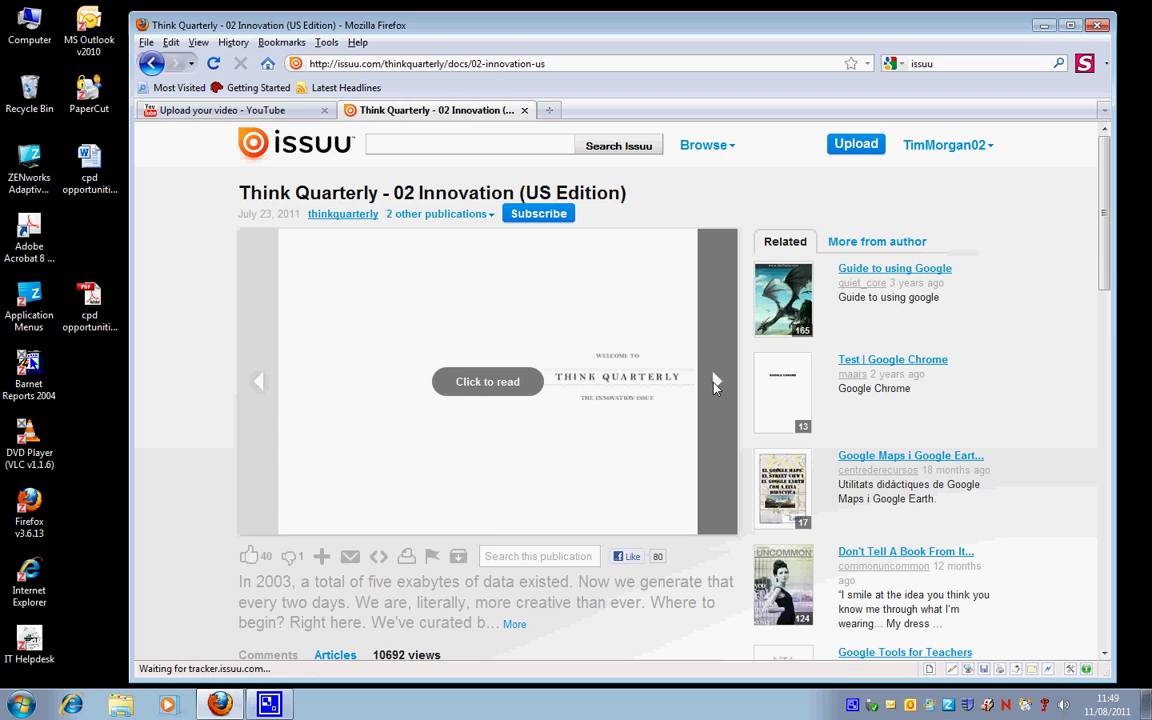
left_click(714, 385)
left_click(714, 385)
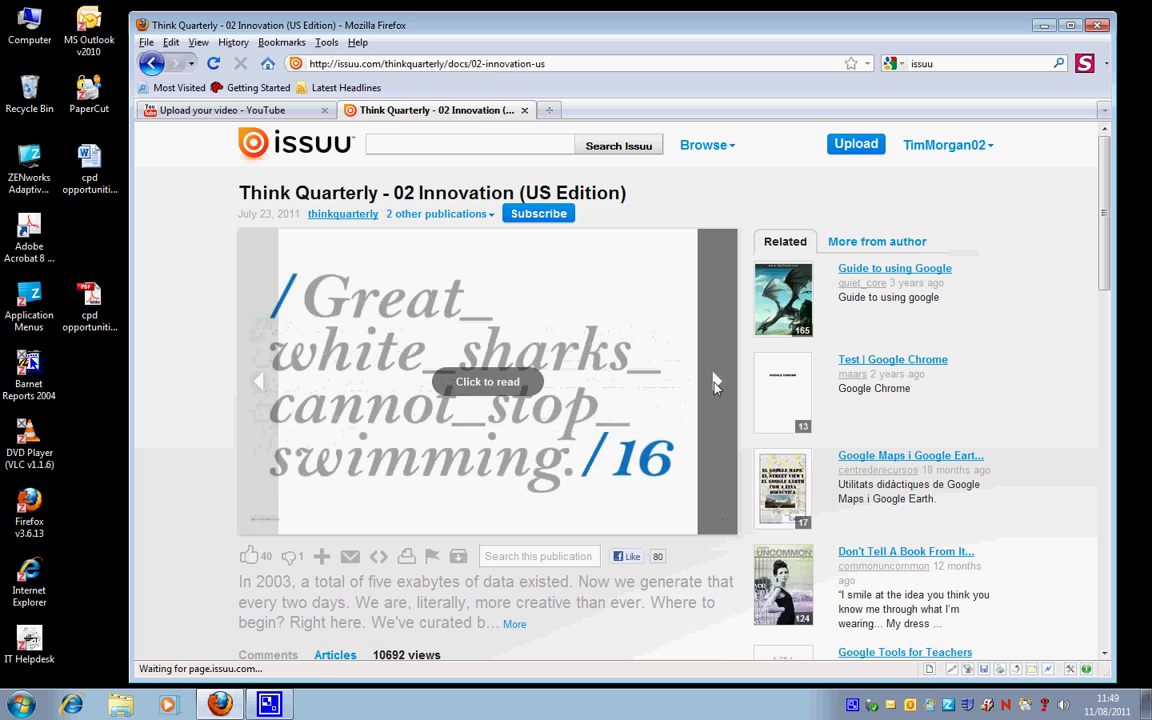
left_click(714, 385)
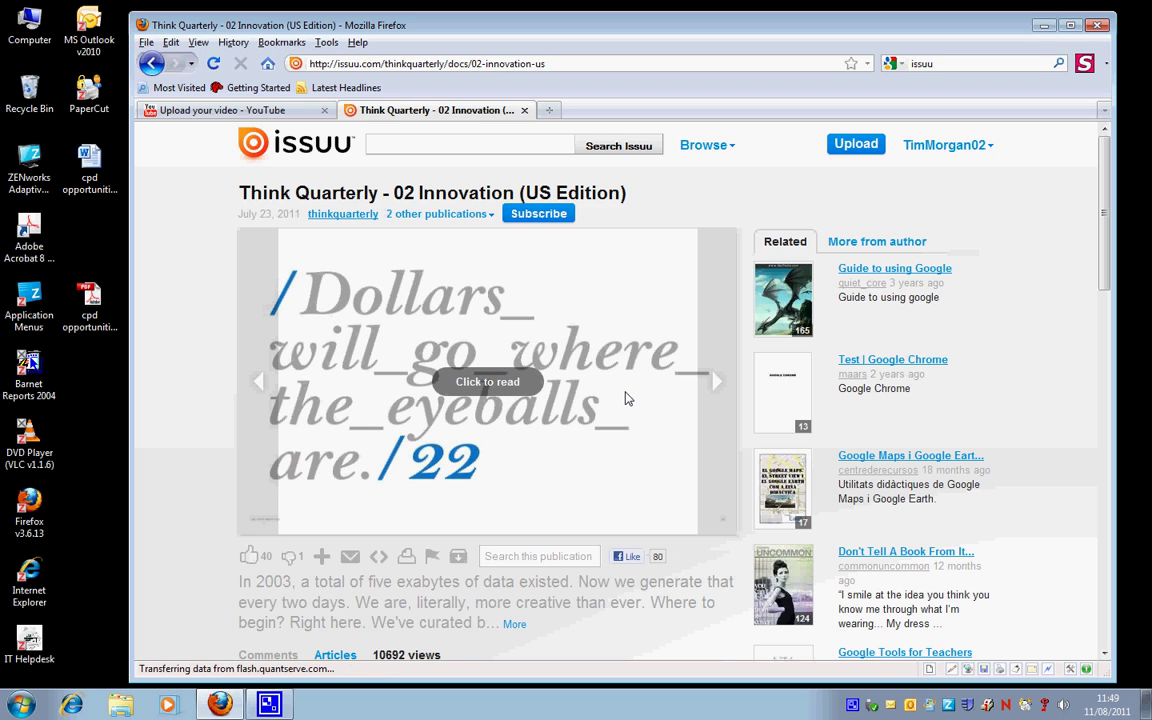
left_click(404, 150)
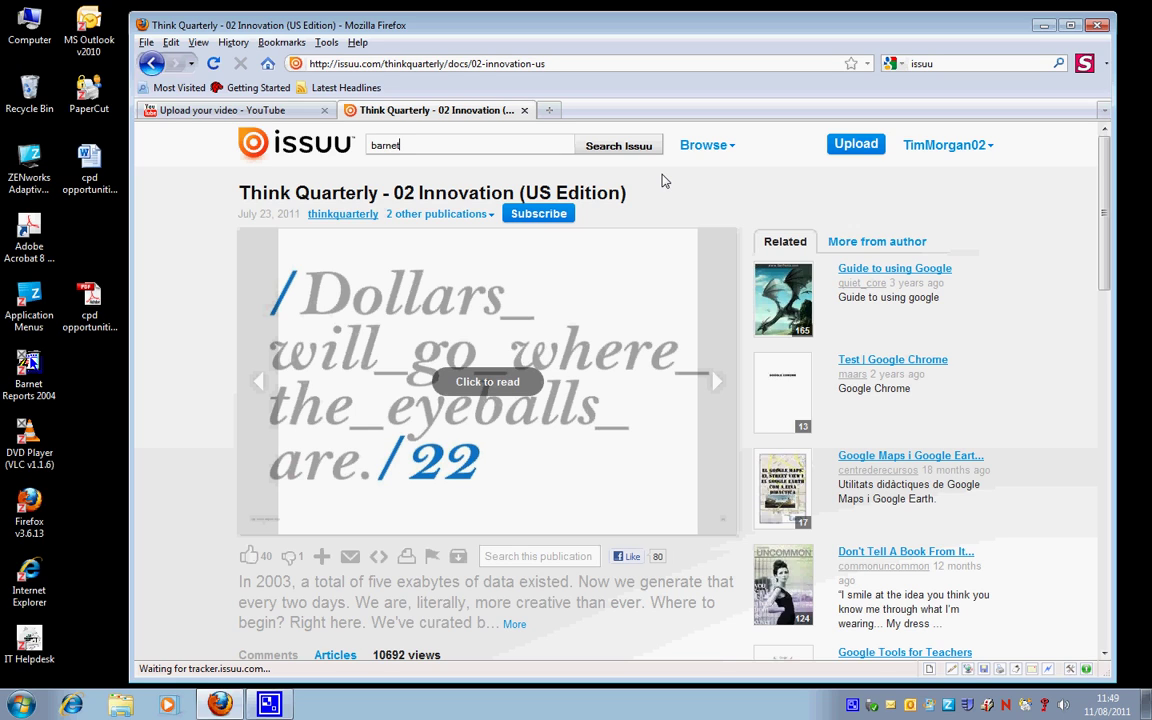
Run the barnet search and scroll through the 6410 document results and back up.
left_click(643, 148)
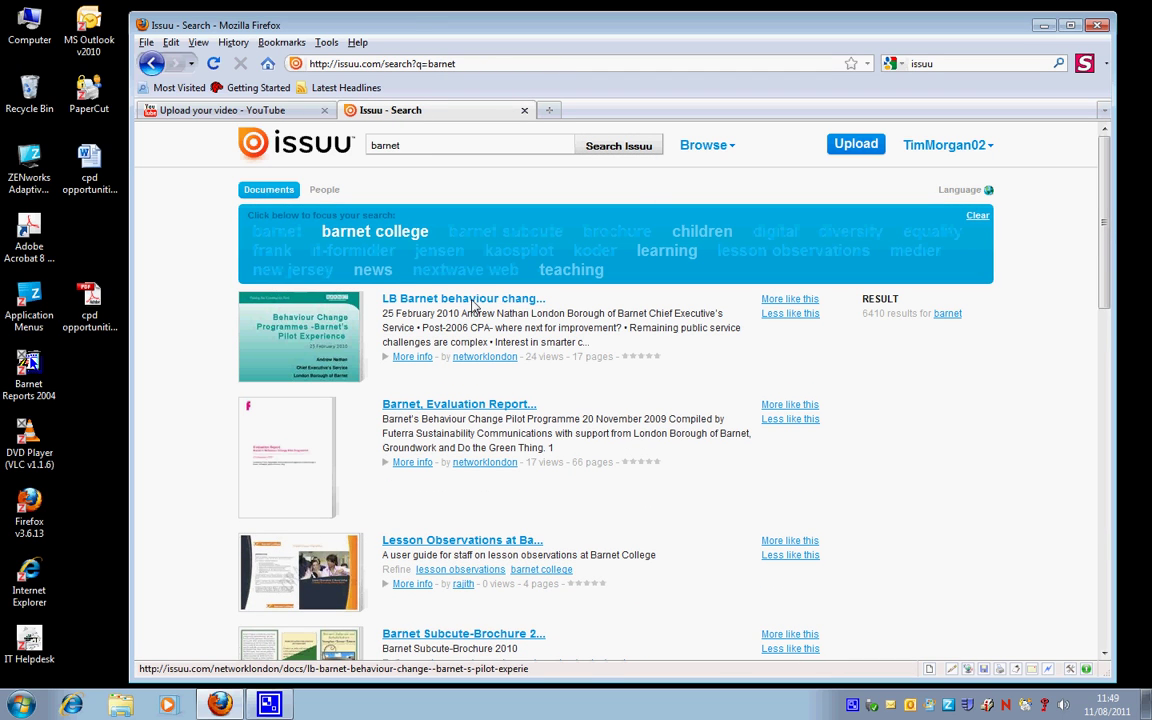
scroll(304, 309, "down", 2)
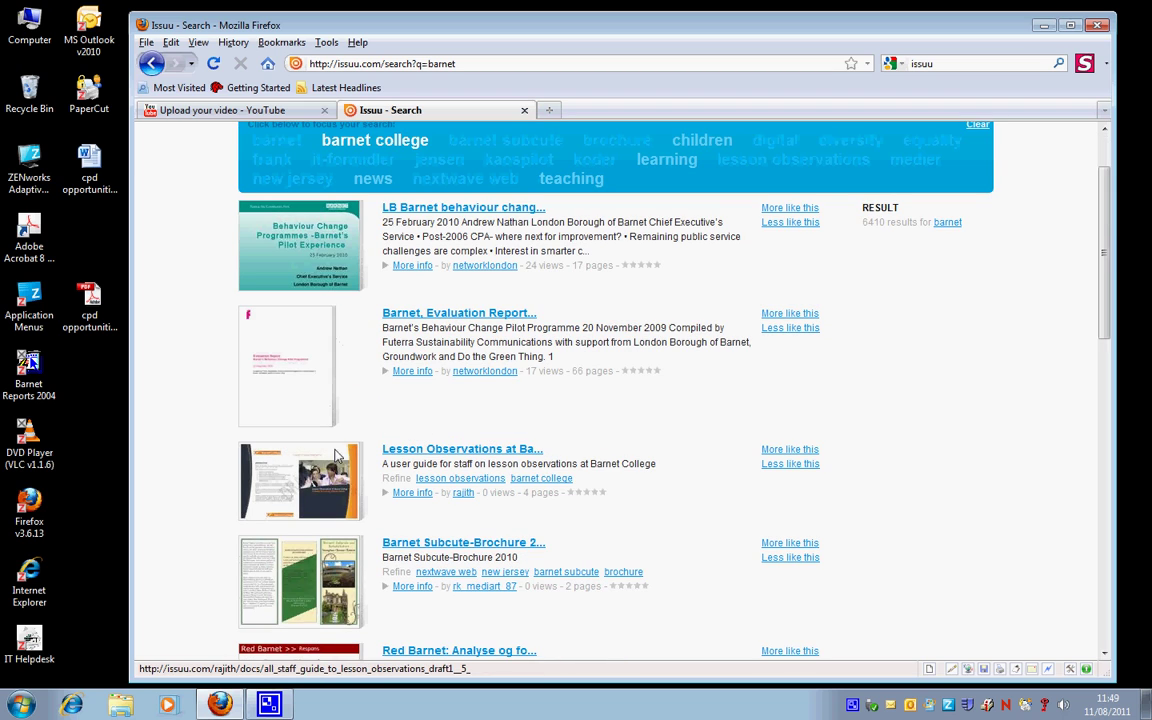
scroll(338, 470, "down", 6)
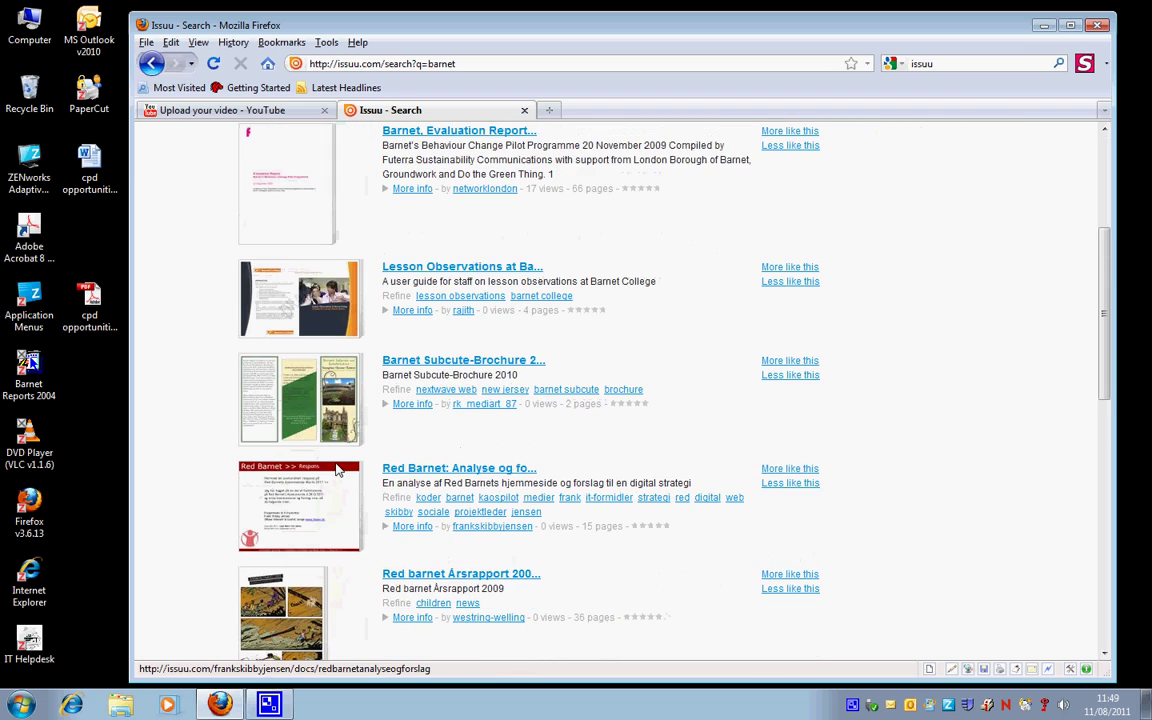
scroll(338, 470, "down", 2)
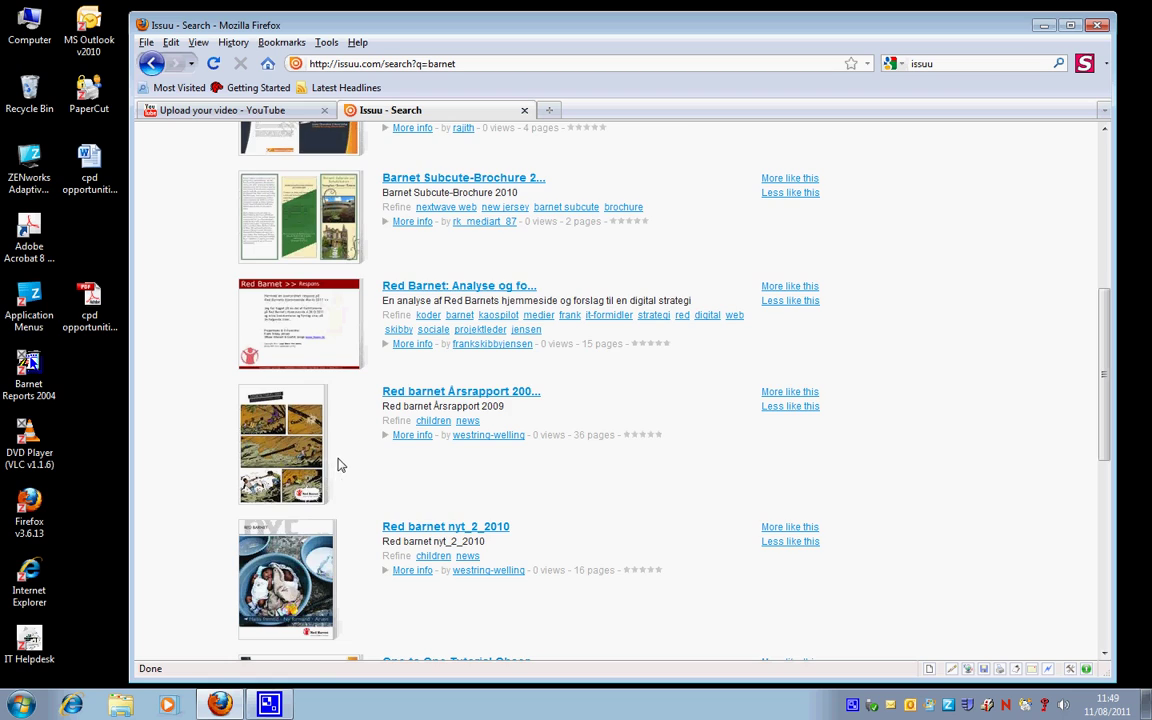
scroll(338, 465, "down", 6)
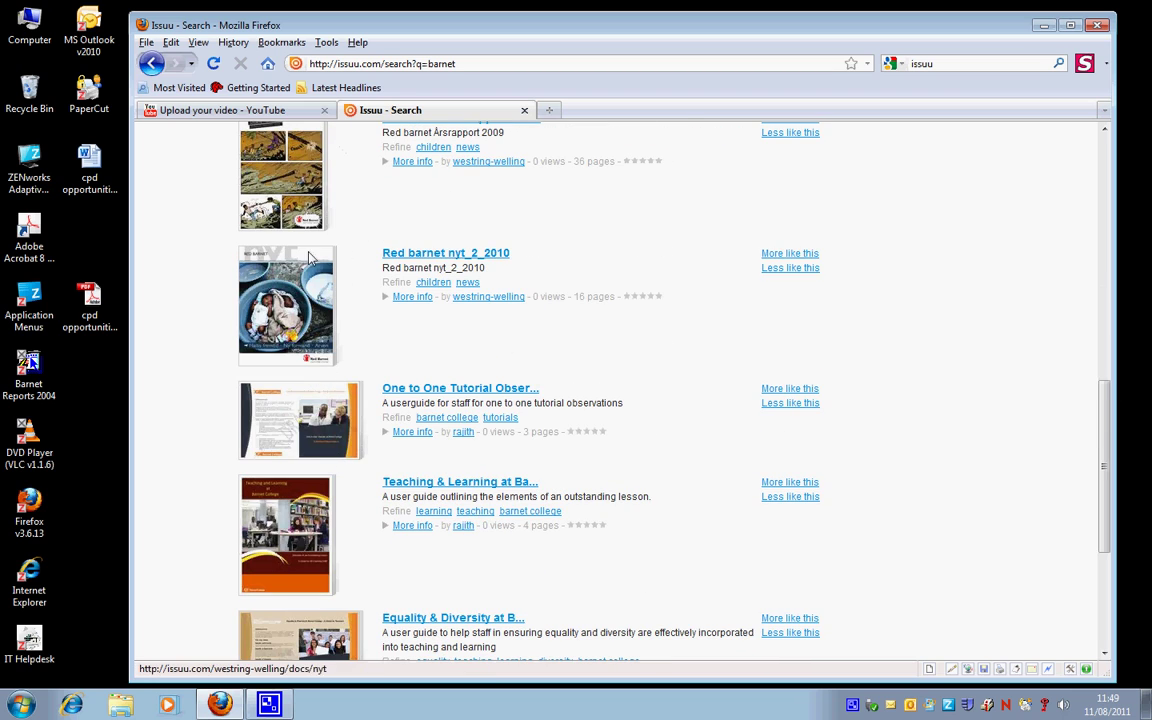
scroll(282, 355, "down", 2)
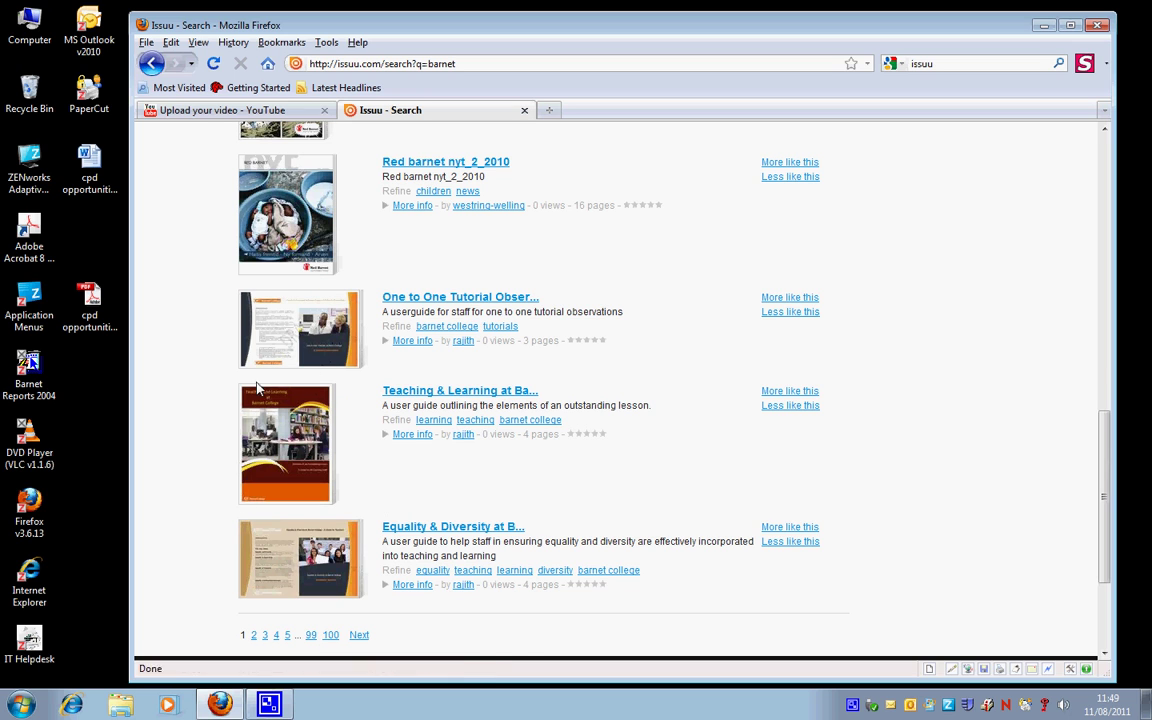
scroll(700, 376, "up", 18)
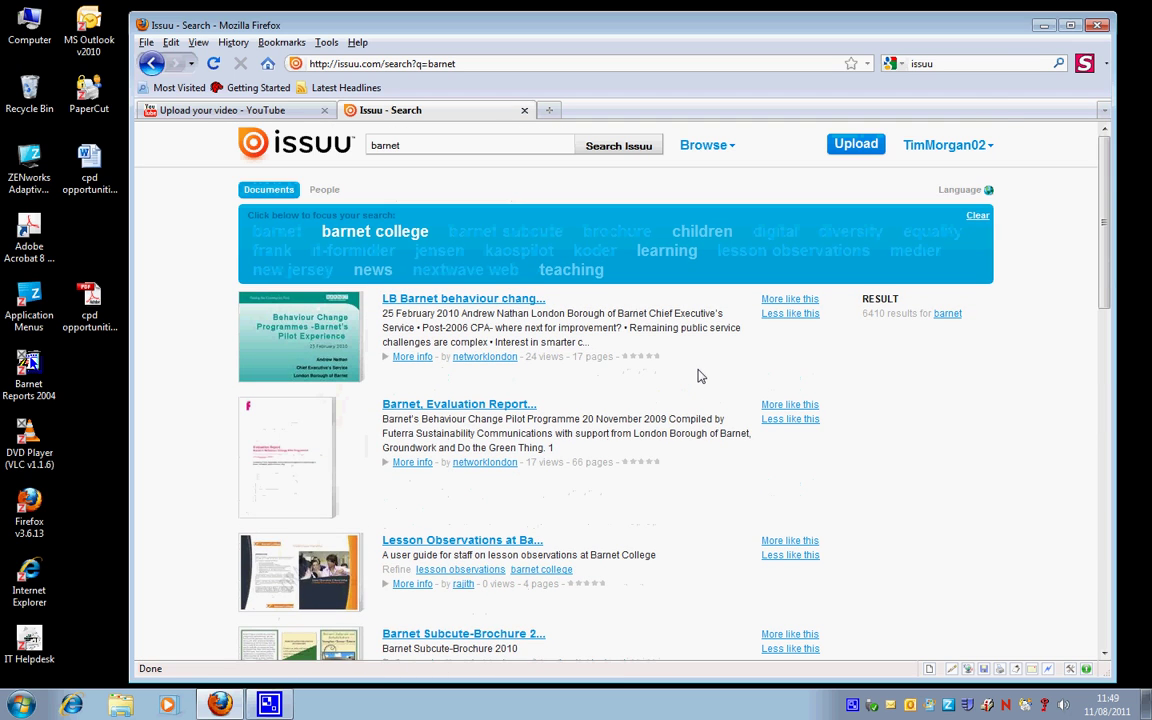
mouse_move(945, 145)
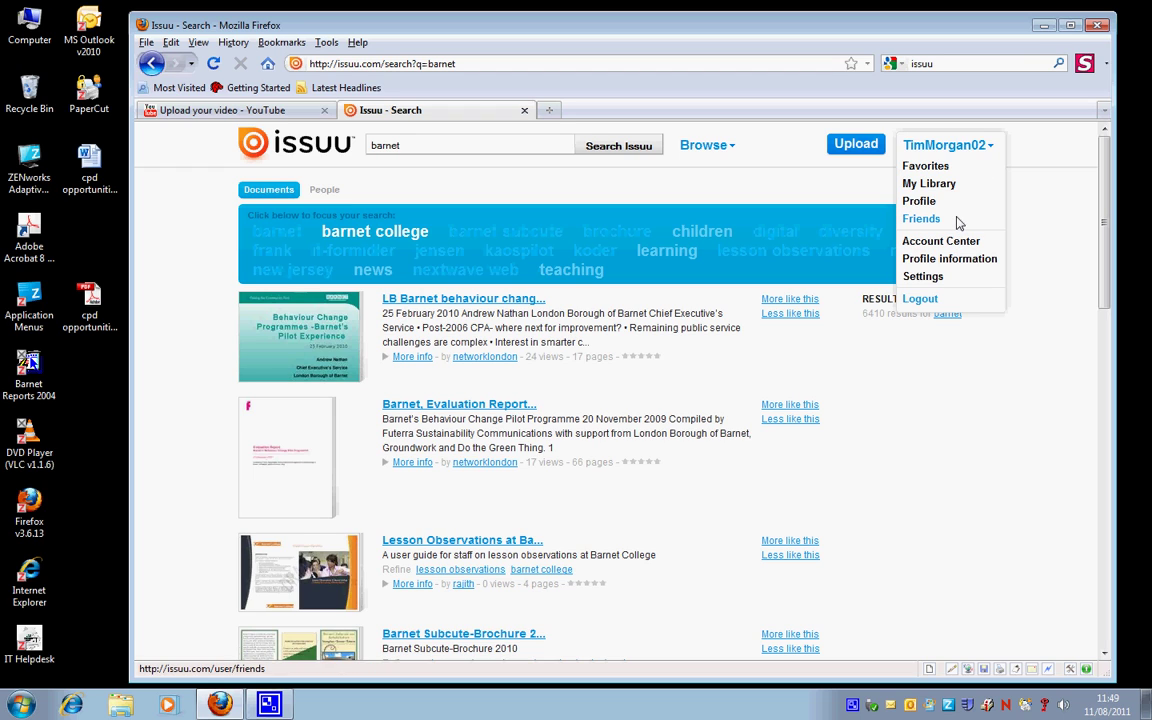
Go to My Library and open the CPD Opportunites thumbnail in a new tab.
left_click(959, 186)
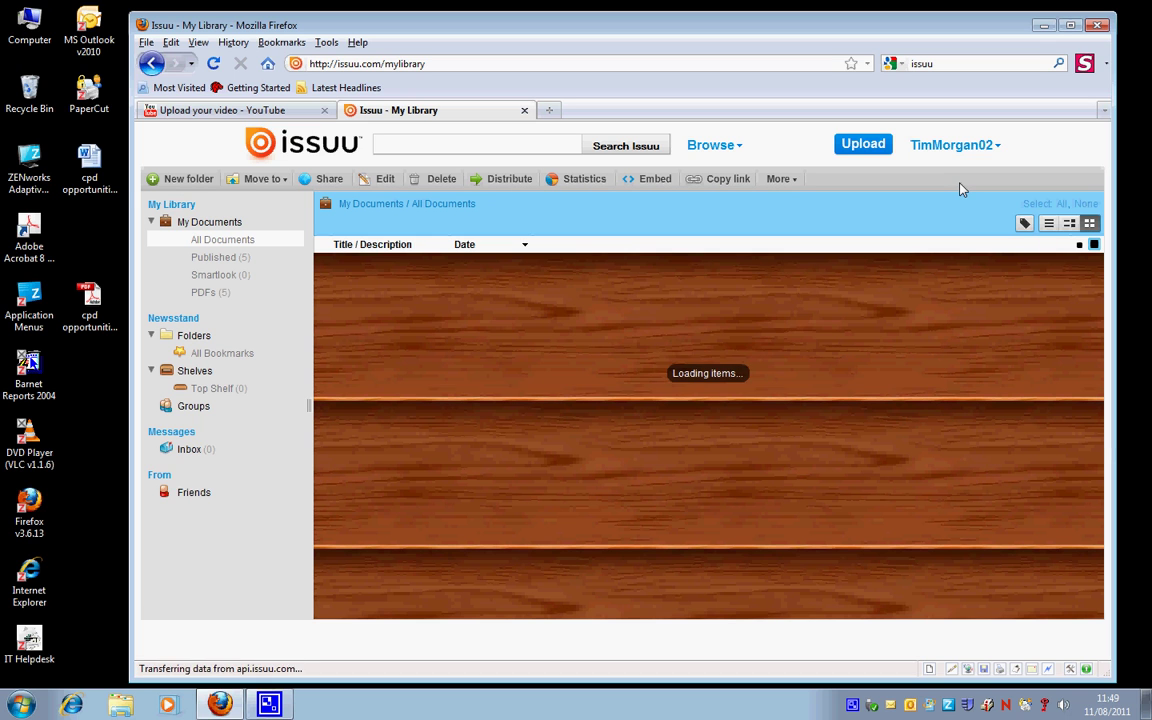
mouse_move(389, 311)
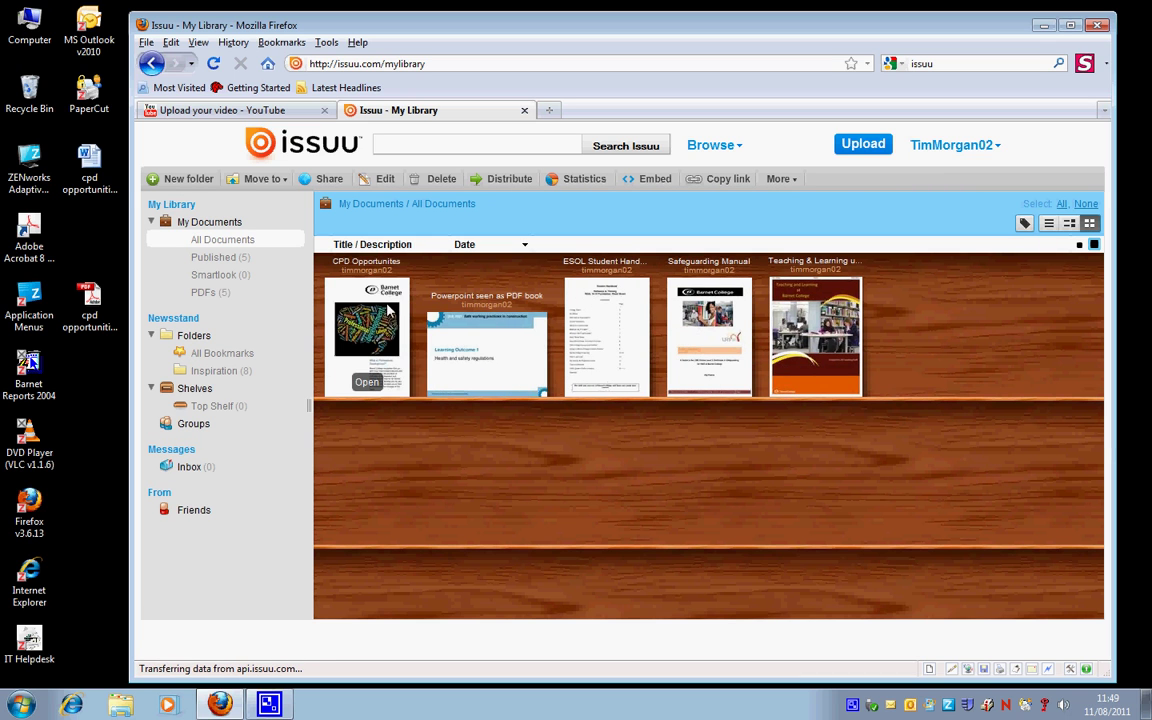
left_click(367, 383)
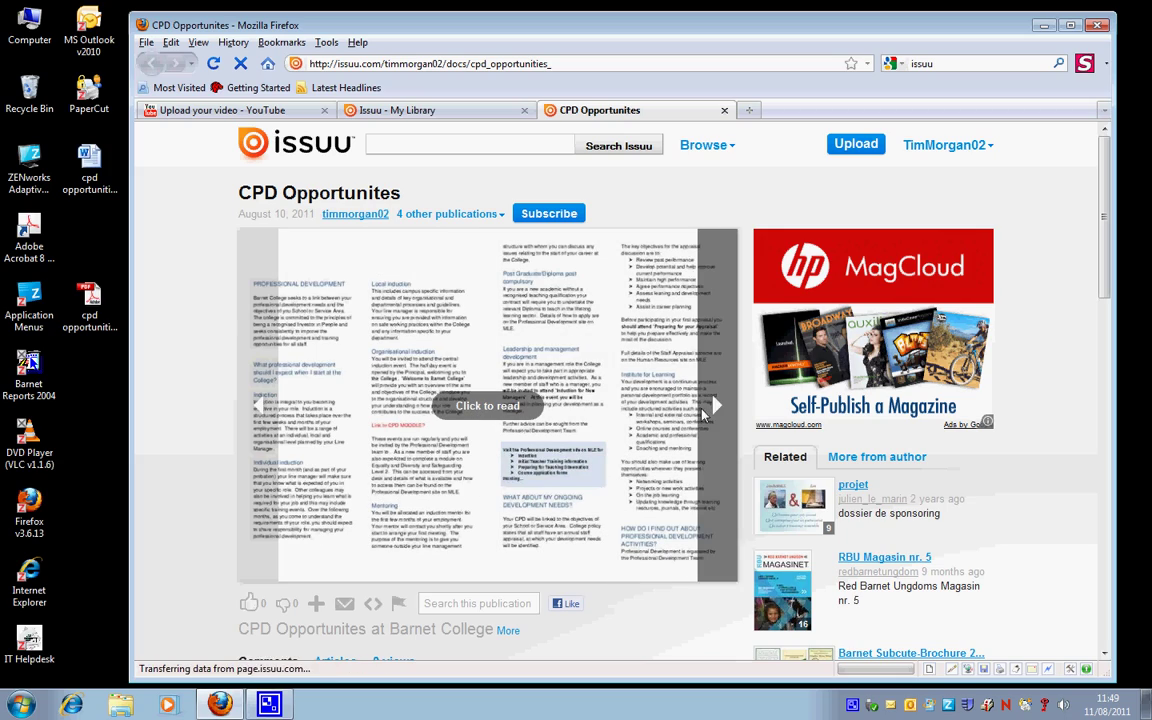
left_click(500, 407)
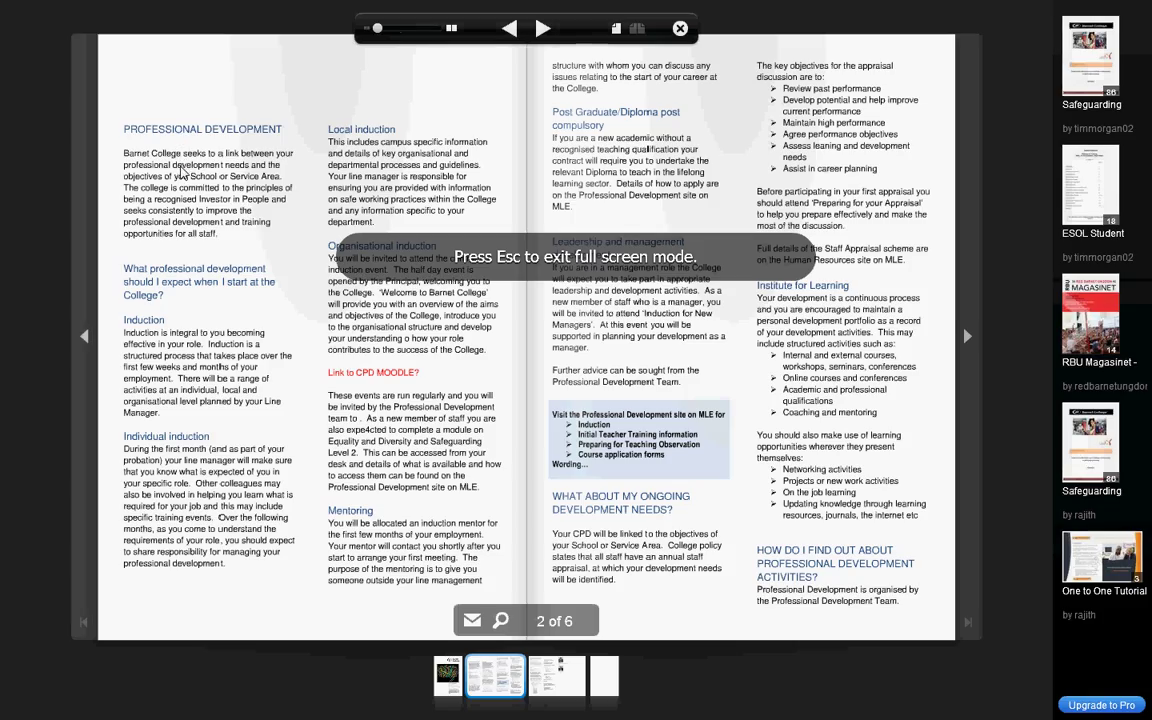
left_click(168, 156)
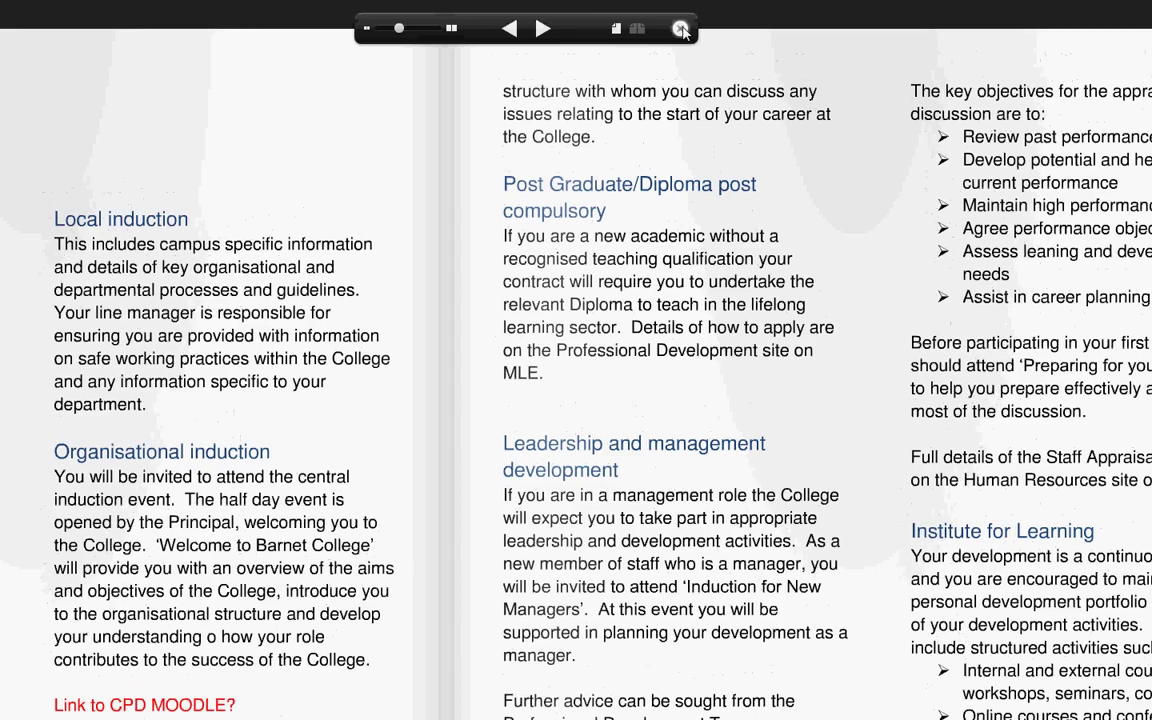
left_click(681, 29)
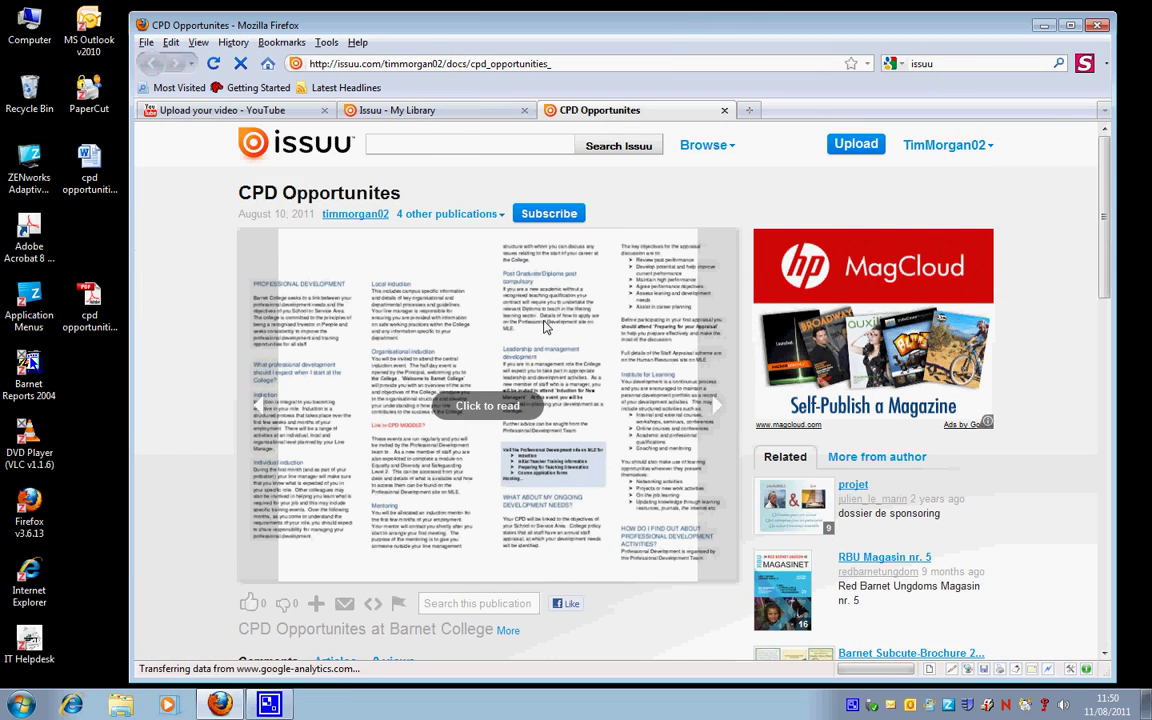
left_click(714, 405)
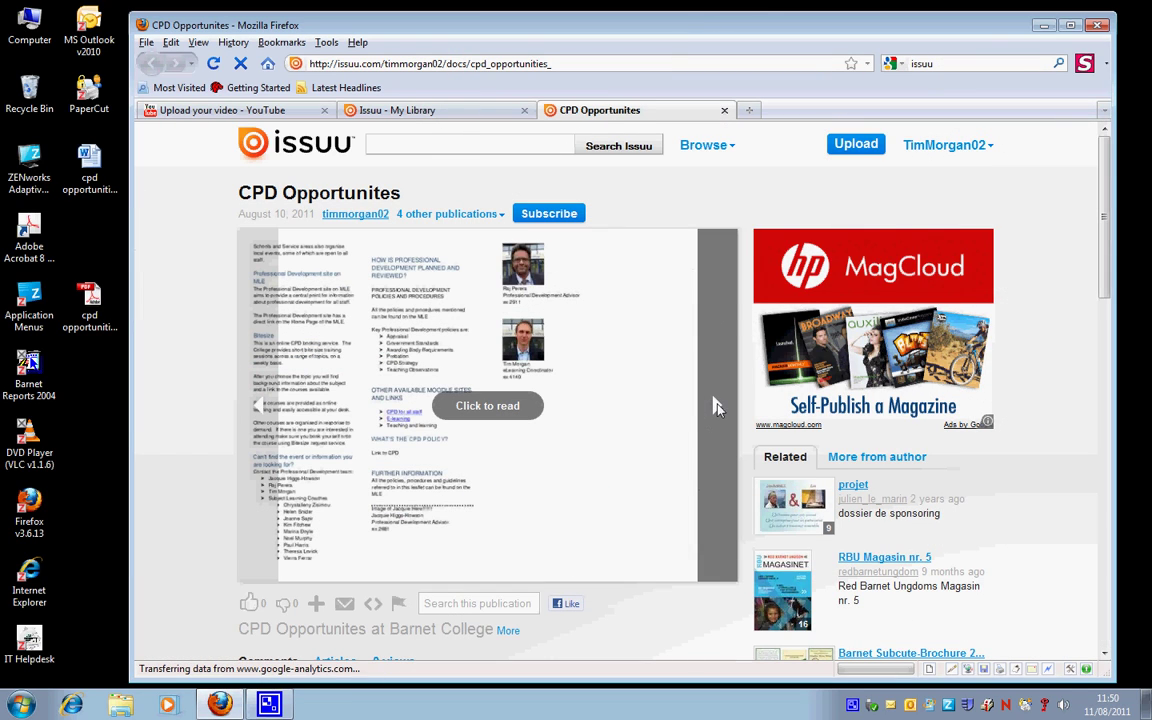
left_click(257, 404)
left_click(488, 410)
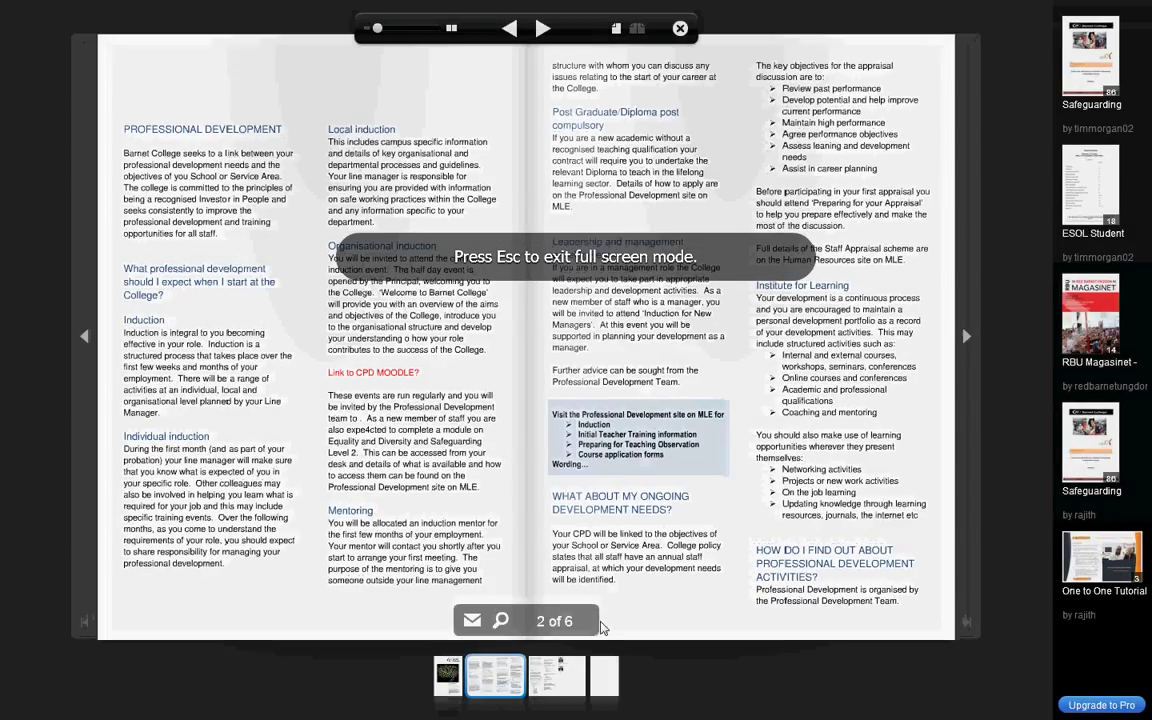
left_click(567, 674)
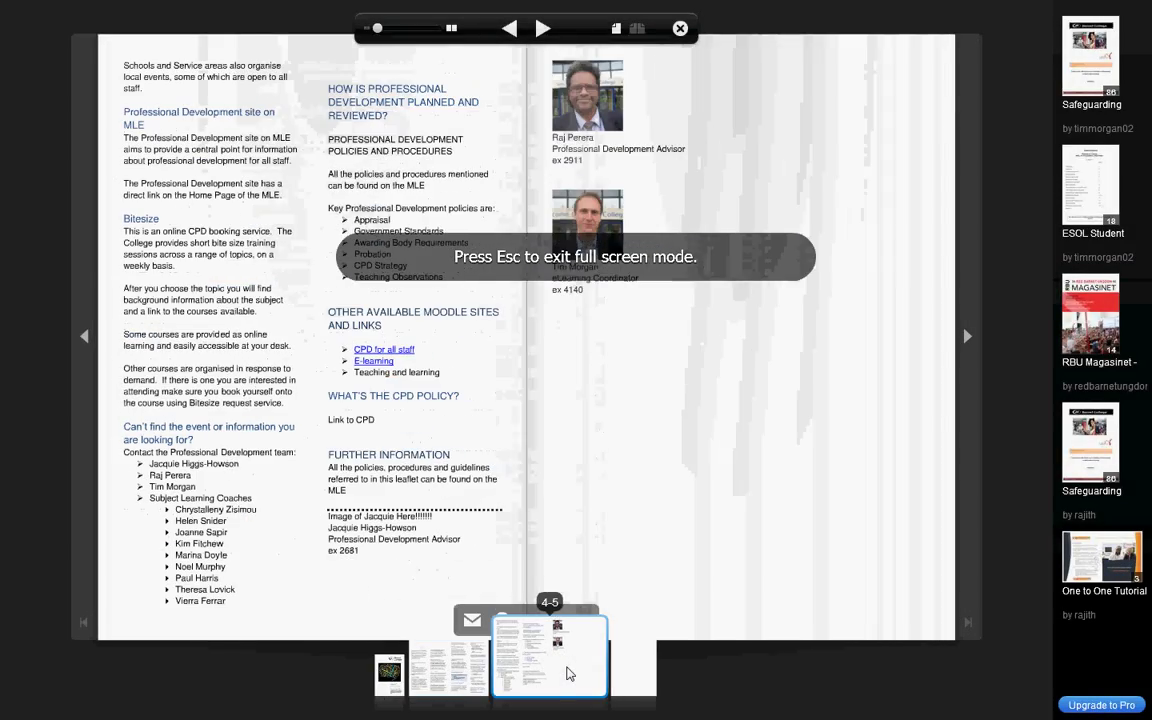
left_click(480, 670)
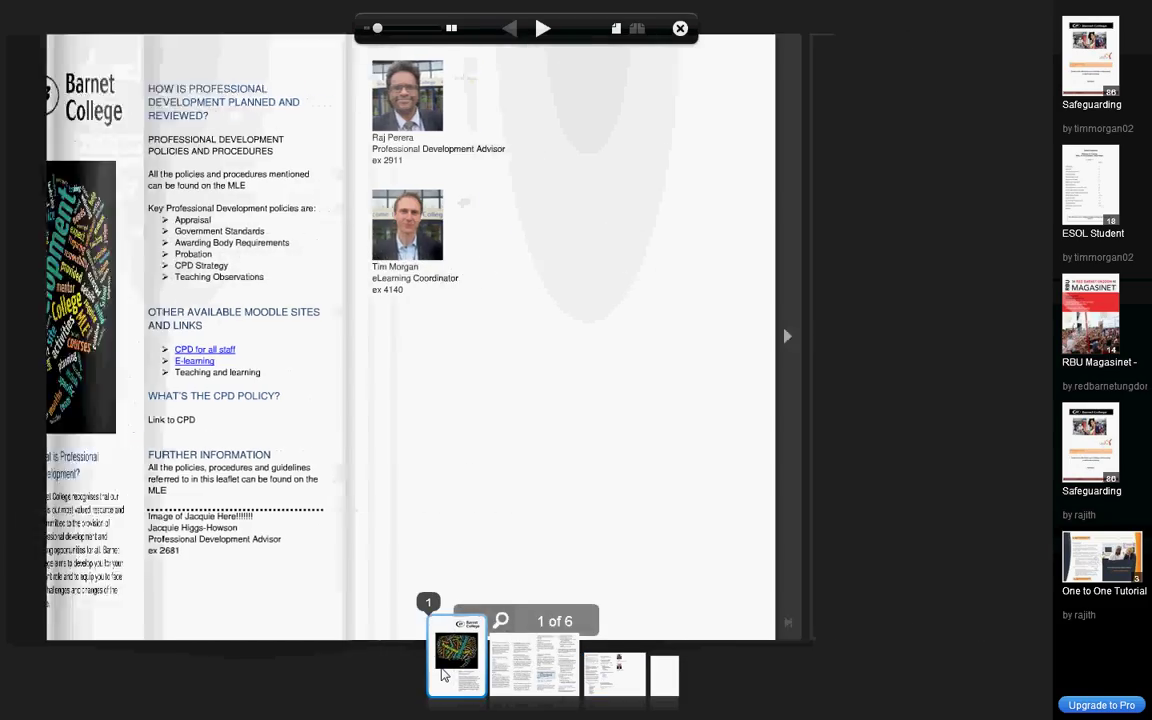
left_click(501, 674)
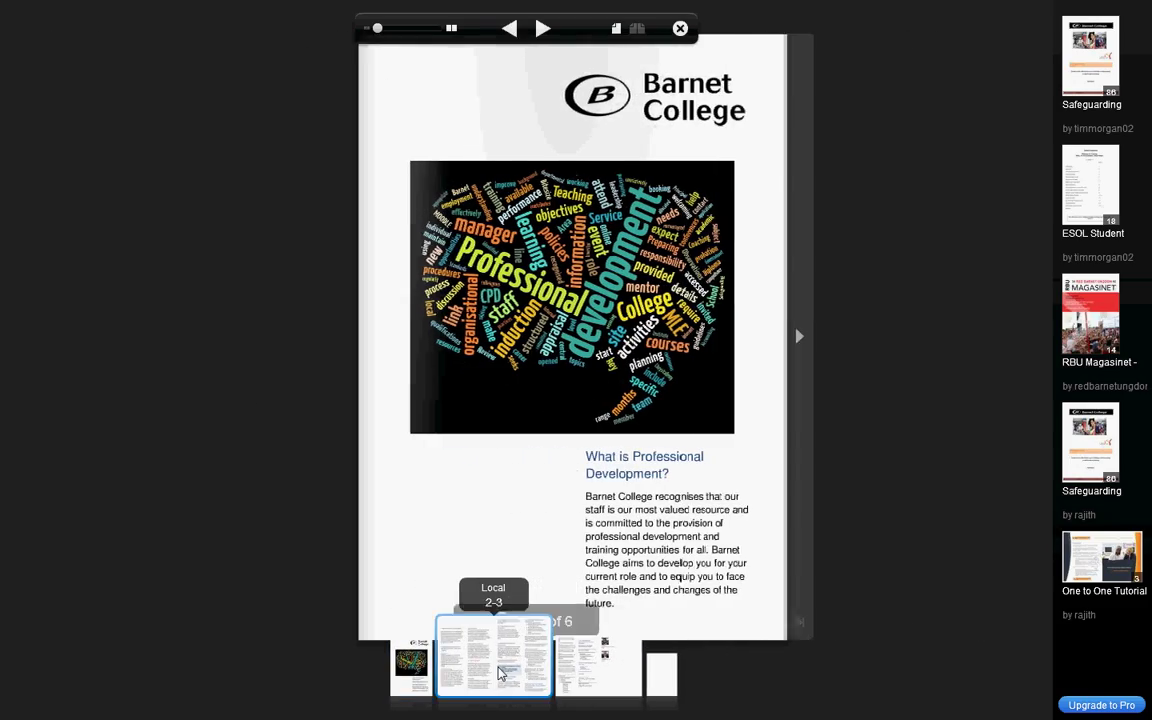
left_click(567, 670)
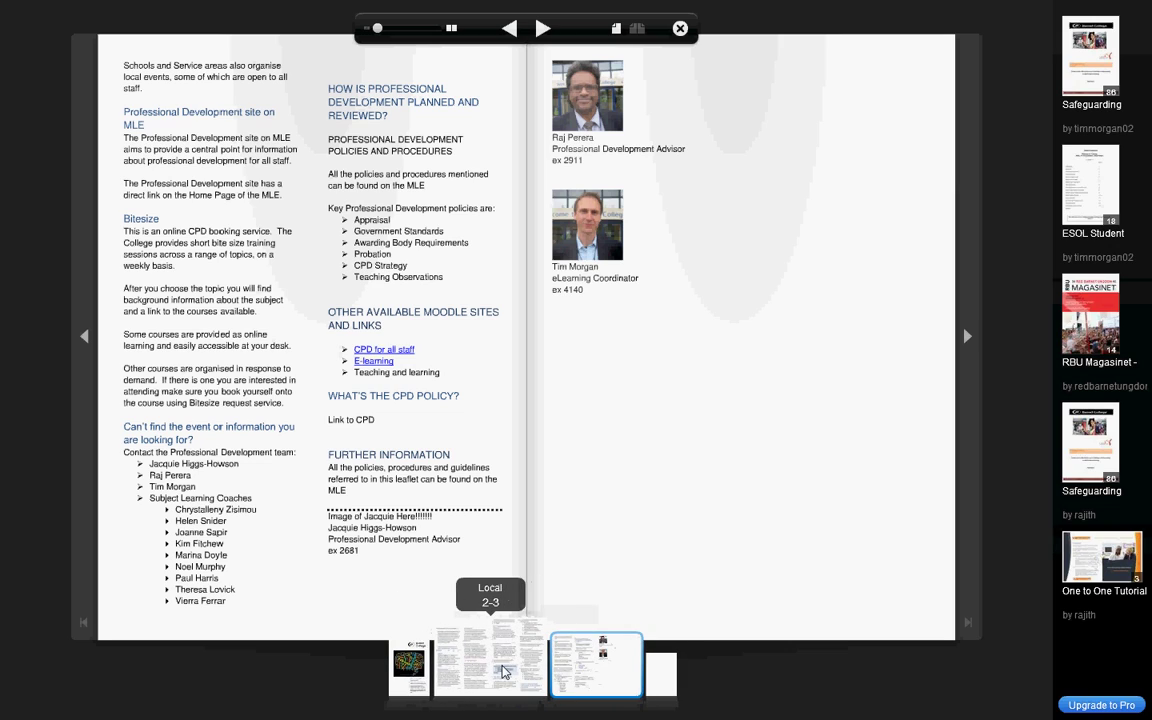
left_click(503, 673)
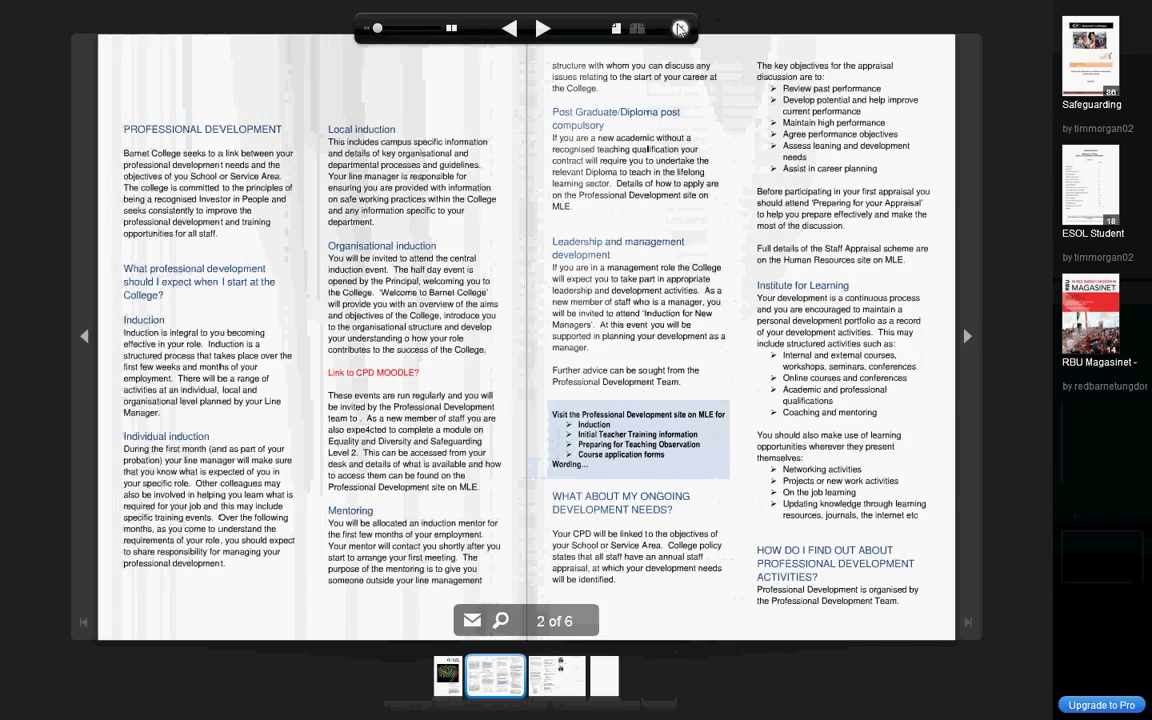
left_click(680, 28)
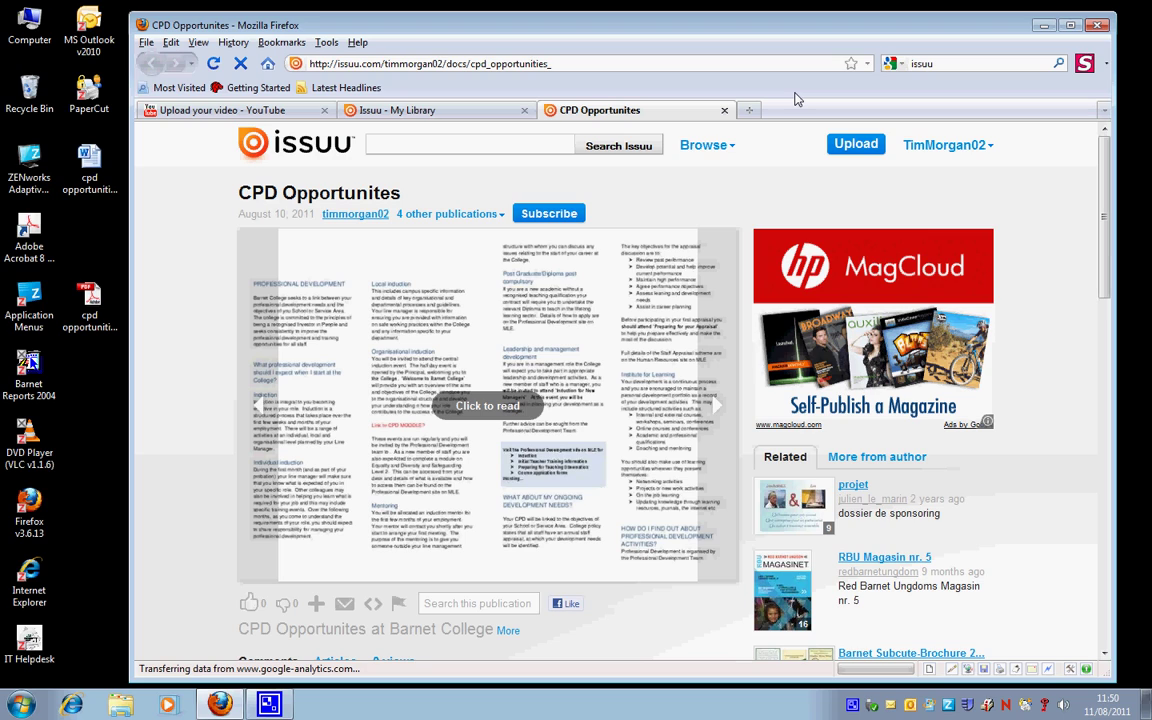